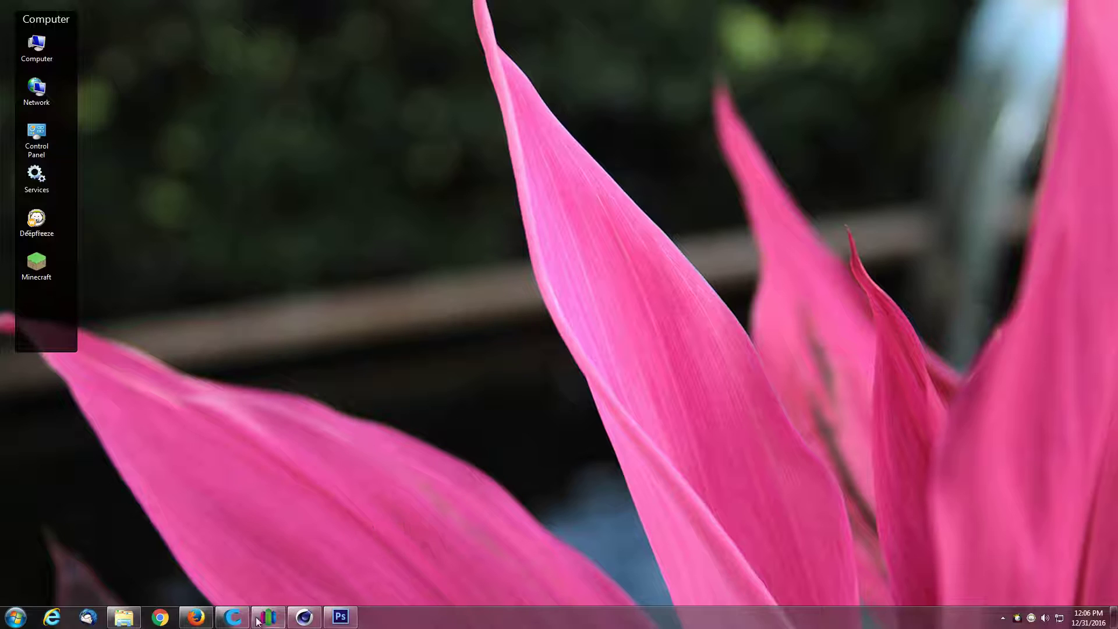
# Step: Open the IMG_3715 puppy photo from My Photos in Photoshop
pyautogui.click(123, 617)
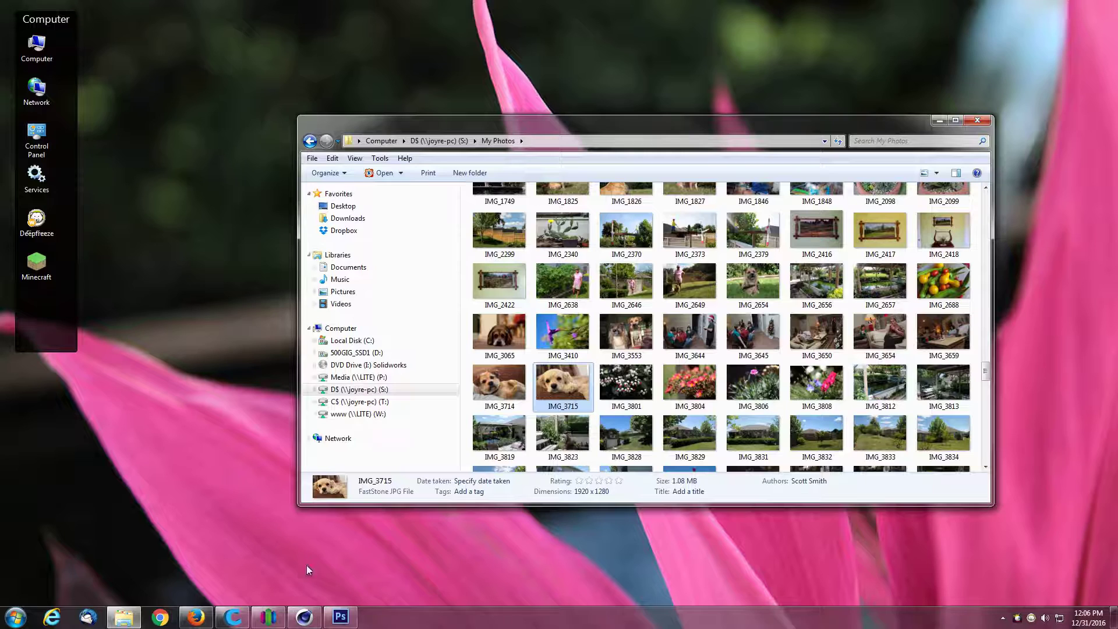
pyautogui.click(340, 616)
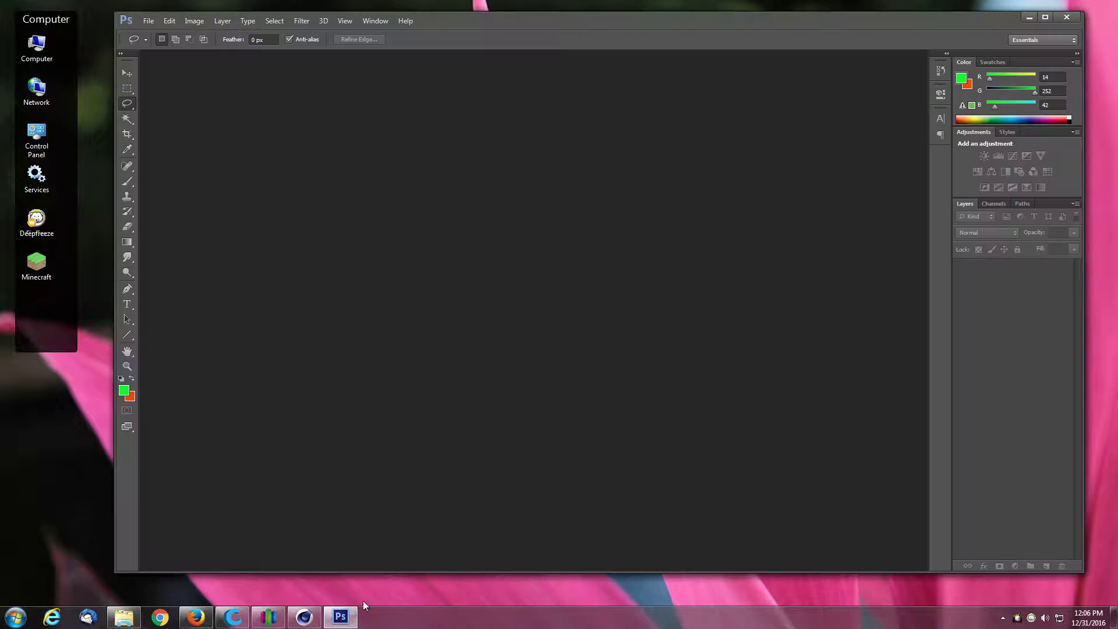
pyautogui.click(124, 616)
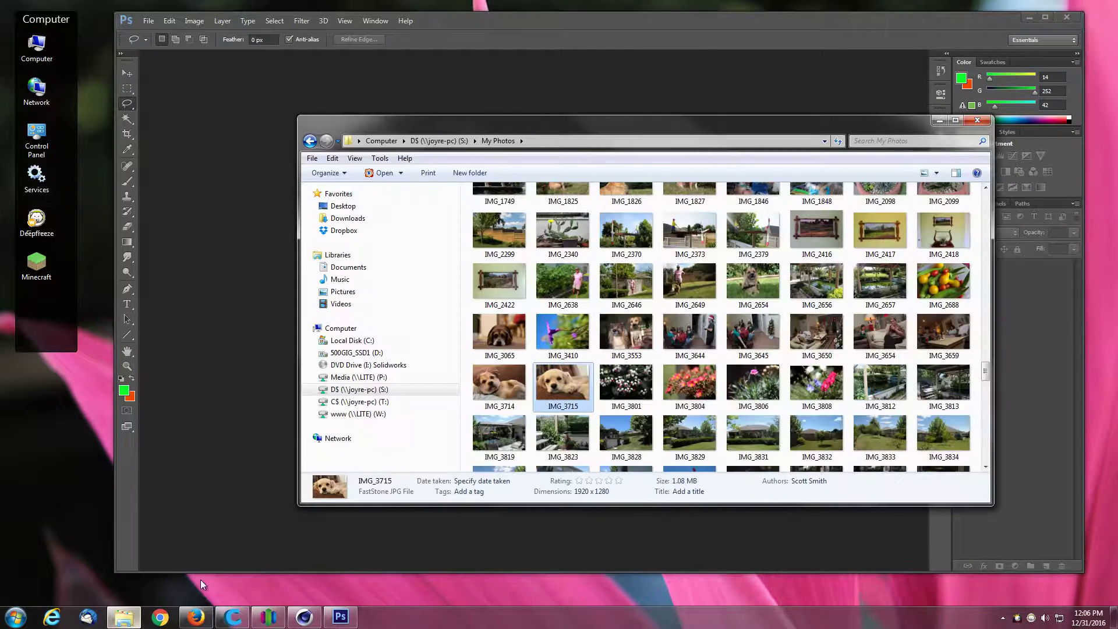
pyautogui.moveTo(571, 389); pyautogui.dragTo(231, 449)
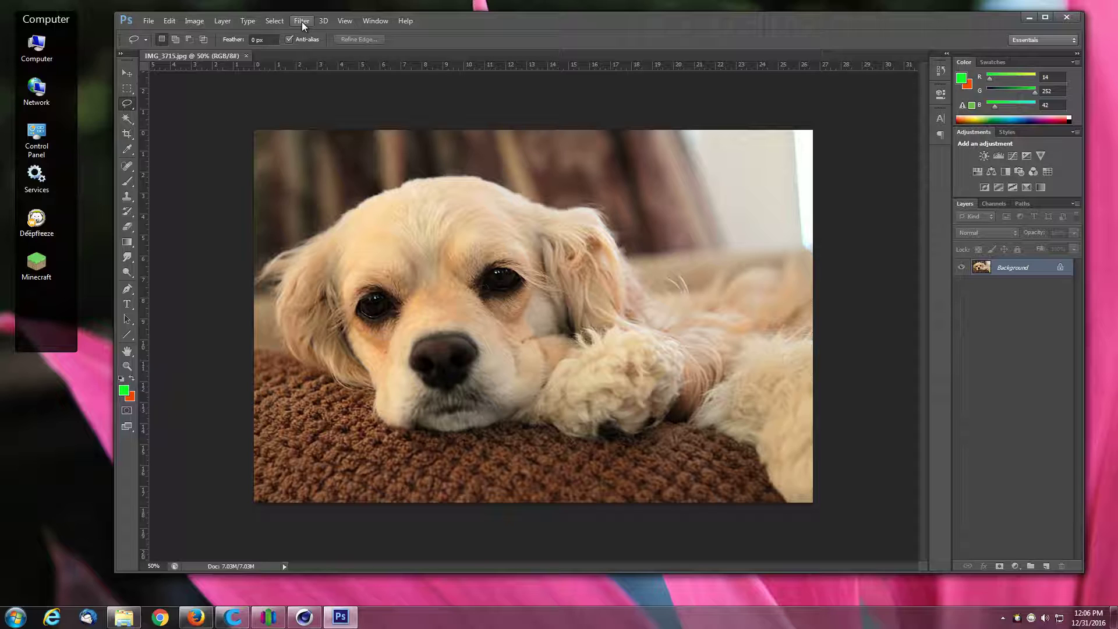
# Step: Turn the photo black and white with Hue/Saturation at Saturation -100
pyautogui.click(192, 22)
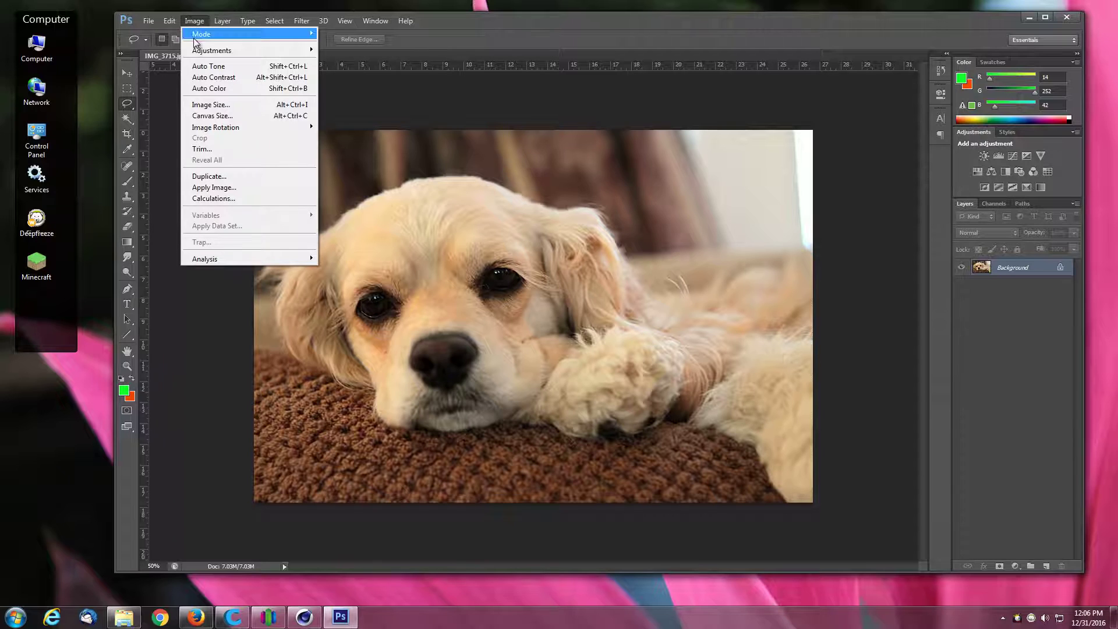
pyautogui.moveTo(211, 52)
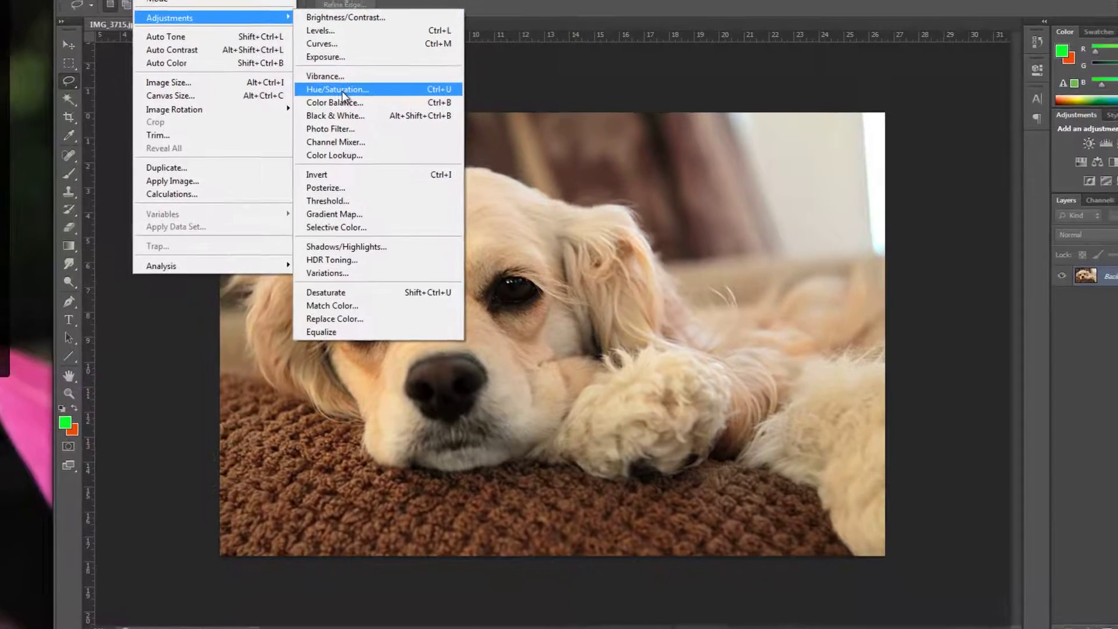
pyautogui.click(352, 110)
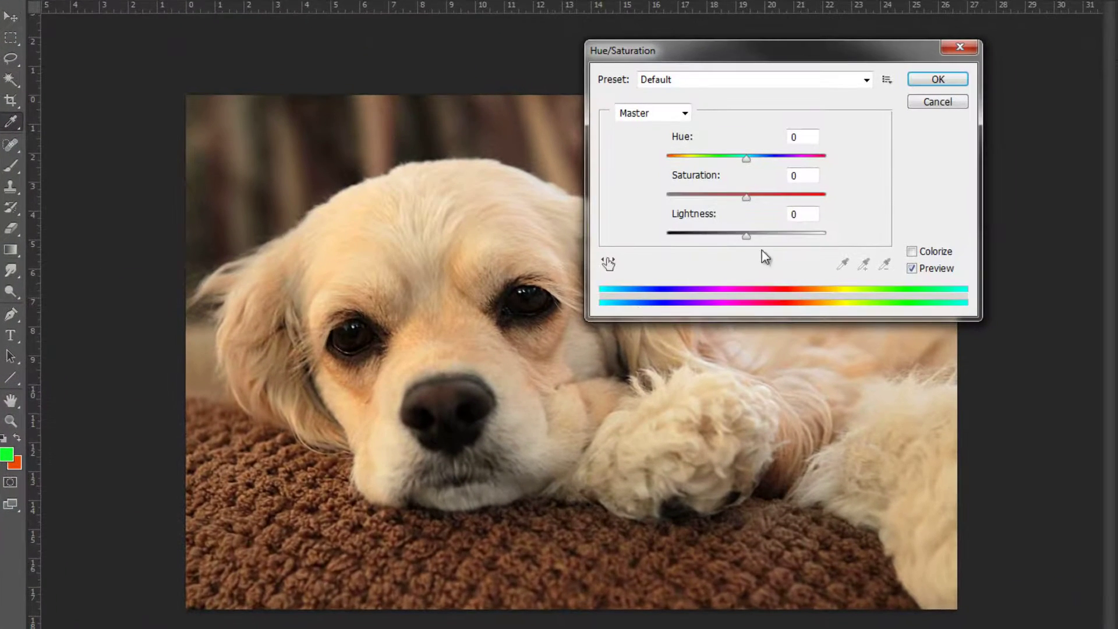
pyautogui.moveTo(746, 201); pyautogui.dragTo(613, 208)
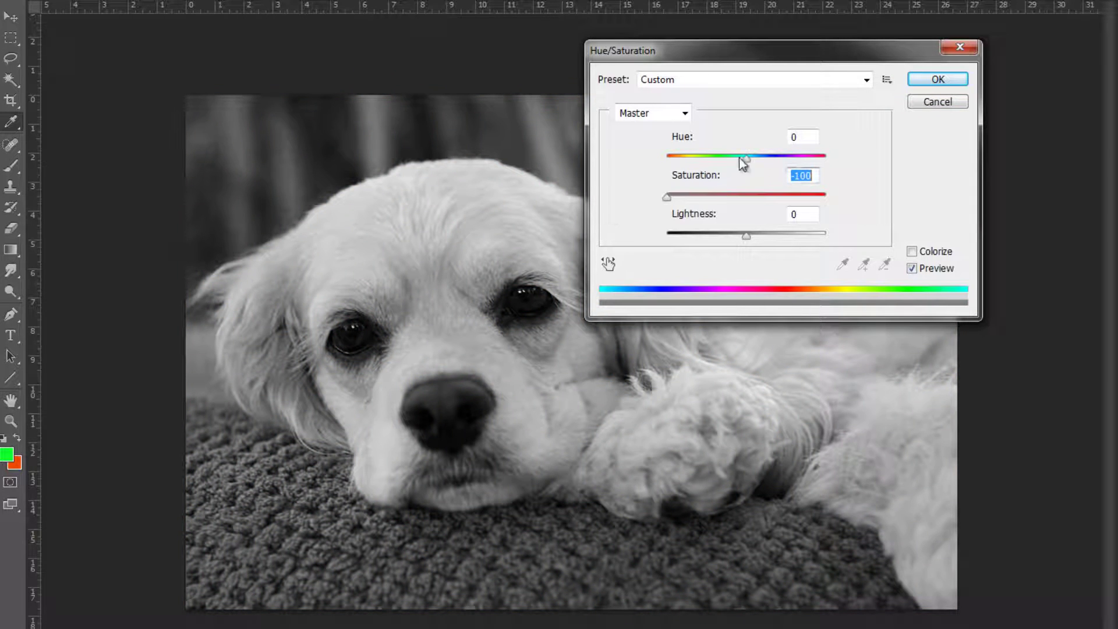
pyautogui.click(923, 81)
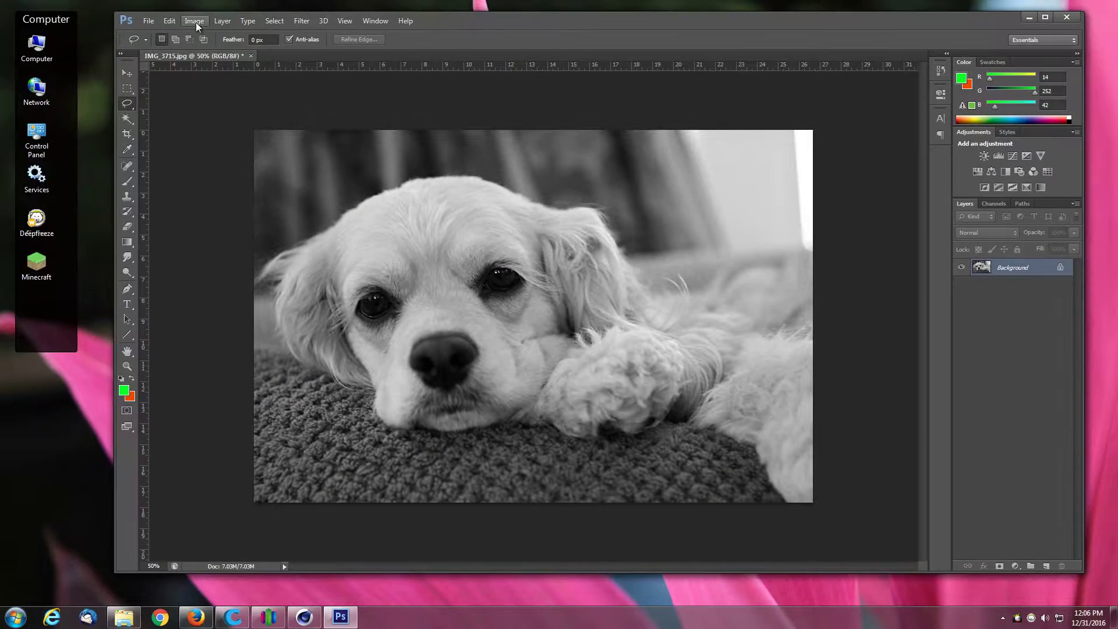
# Step: Apply Levels with the black input at 21 and the white input at 229
pyautogui.click(195, 23)
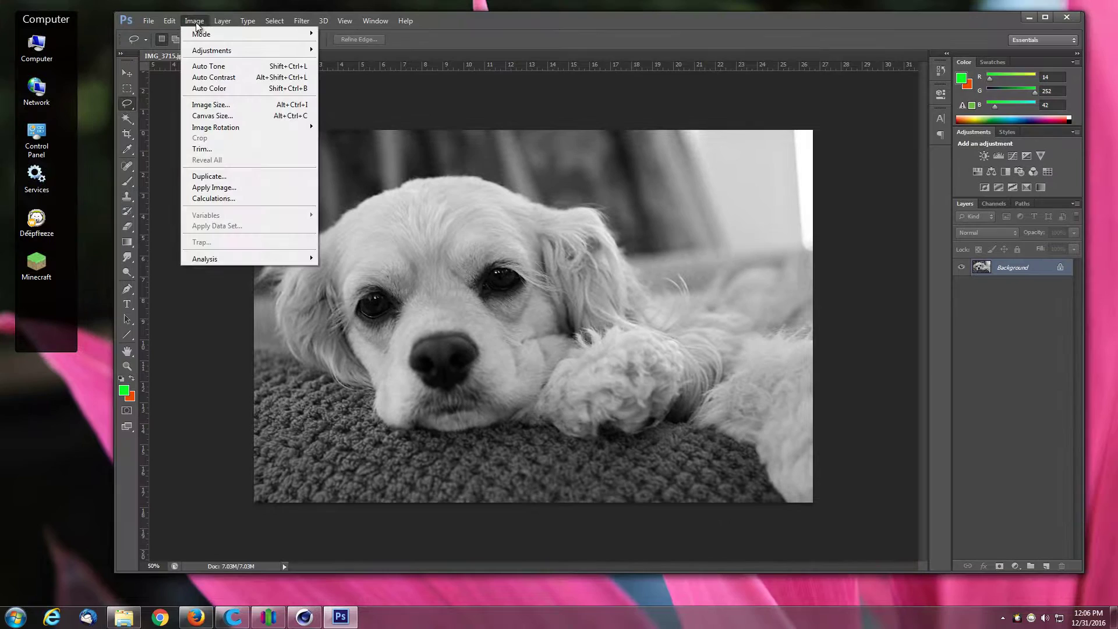
pyautogui.moveTo(216, 51)
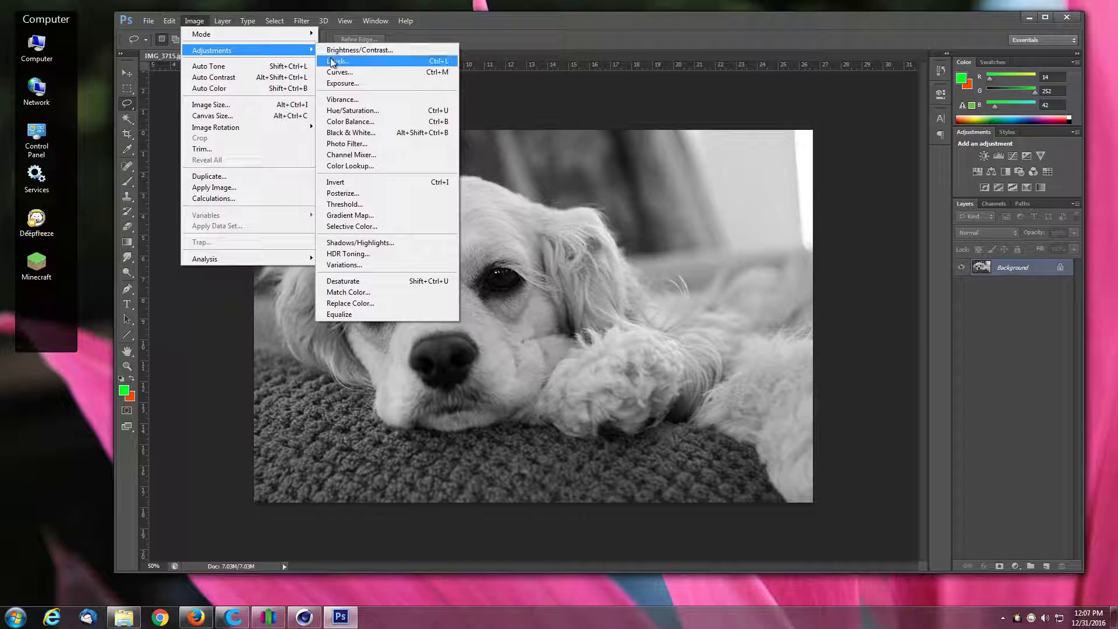
pyautogui.press('Escape')
pyautogui.press('i')
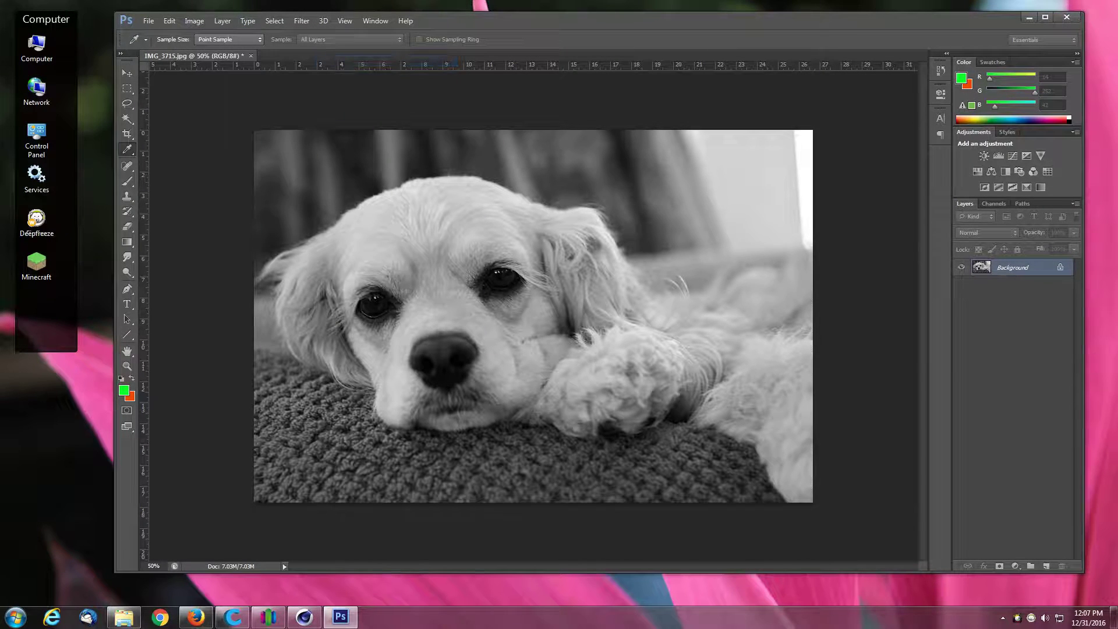
pyautogui.hotkey('ctrl', 'l')
pyautogui.moveTo(916, 150); pyautogui.dragTo(759, 146)
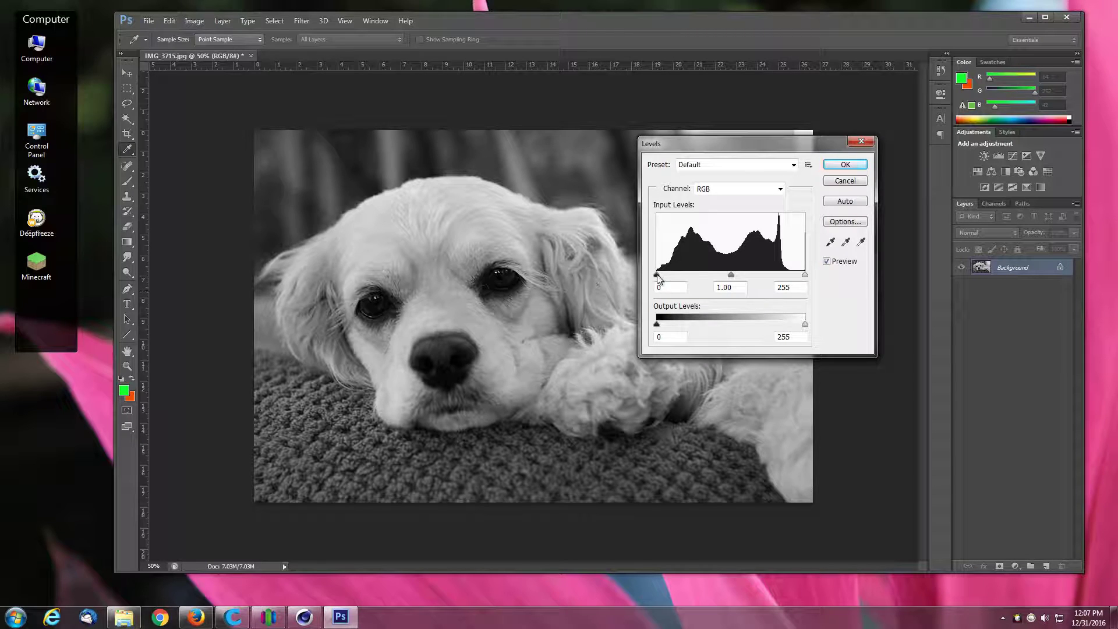
pyautogui.moveTo(657, 276); pyautogui.dragTo(671, 282)
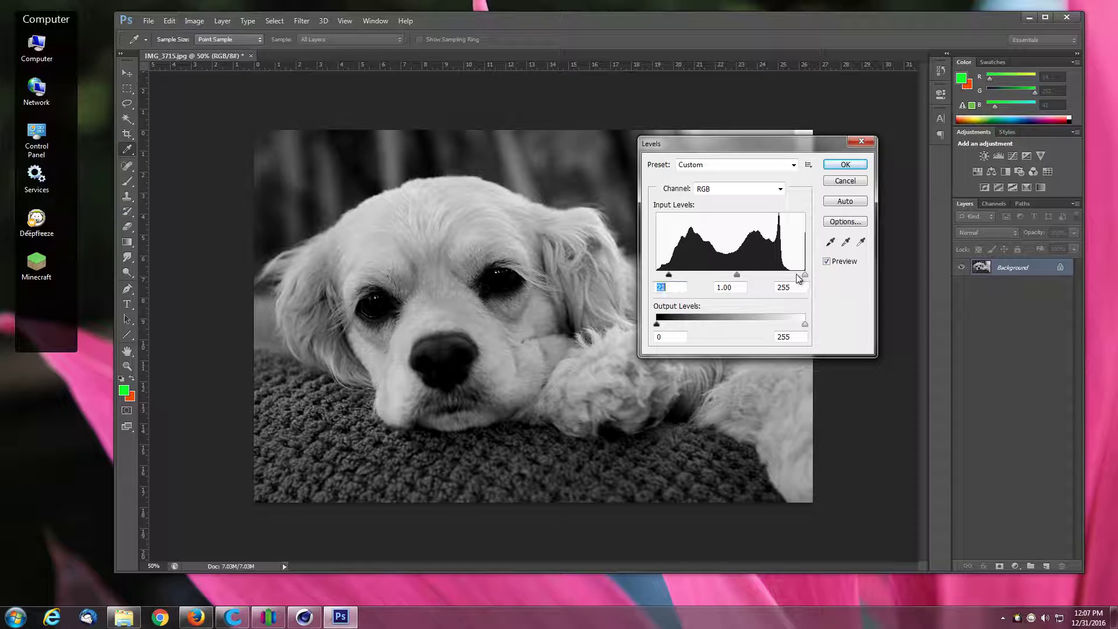
pyautogui.moveTo(805, 275); pyautogui.dragTo(790, 278)
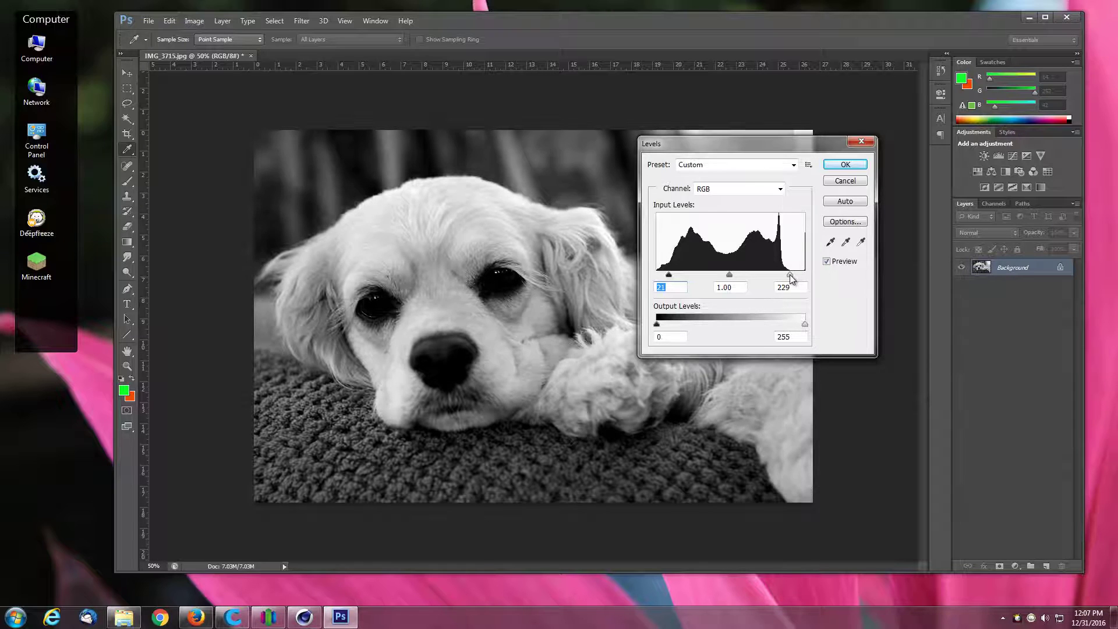
pyautogui.click(845, 165)
pyautogui.press('l')
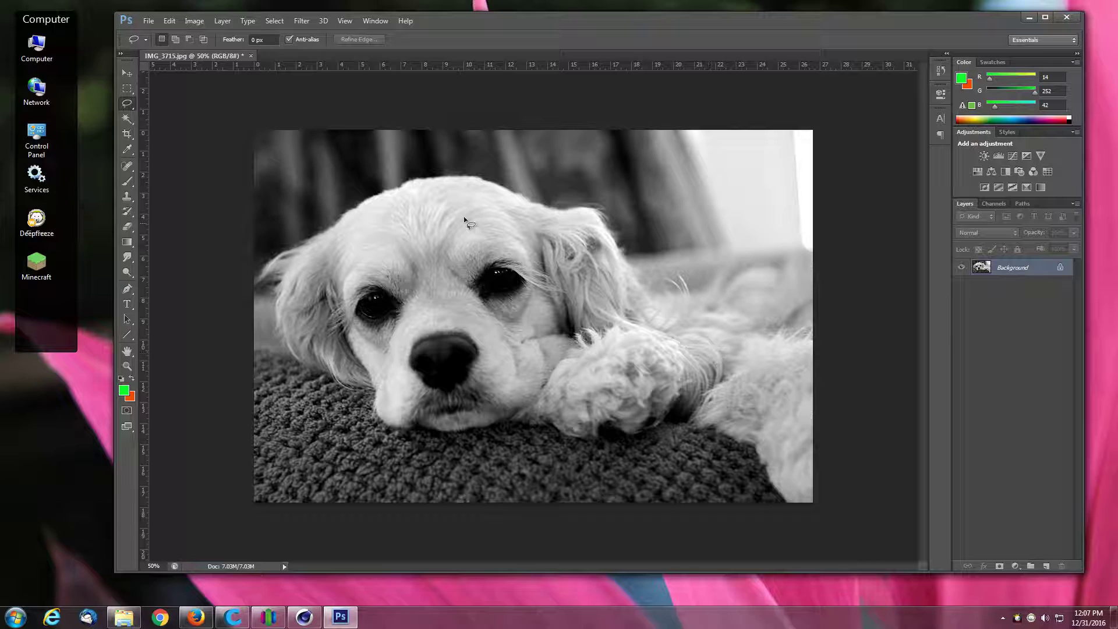
# Step: Raise the photo's contrast with Brightness/Contrast, leaving brightness at 0
pyautogui.click(194, 21)
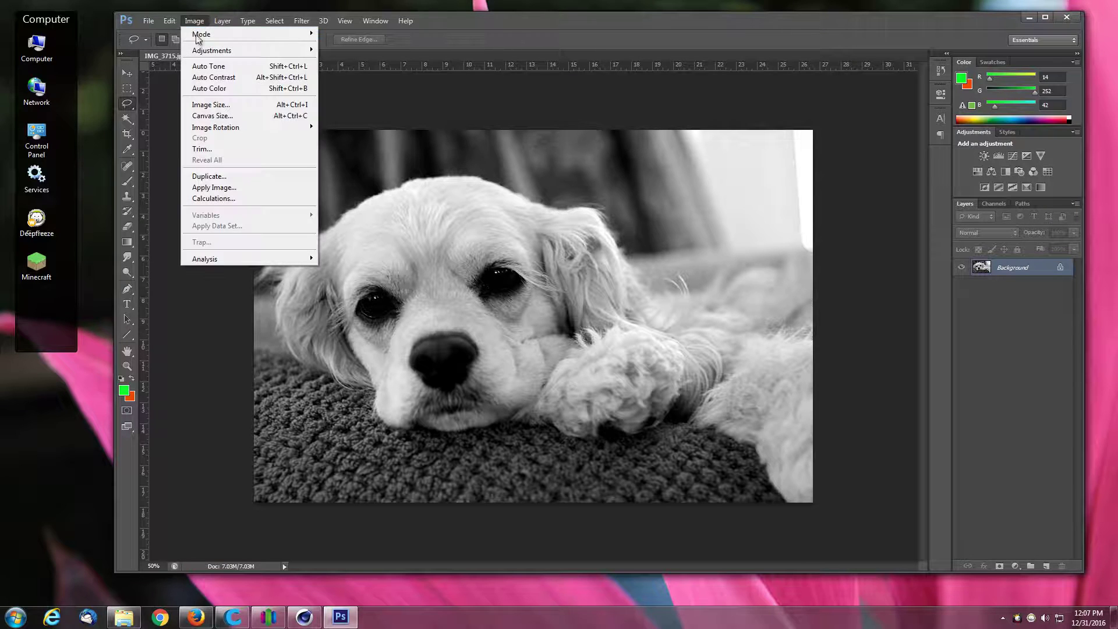
pyautogui.moveTo(220, 50)
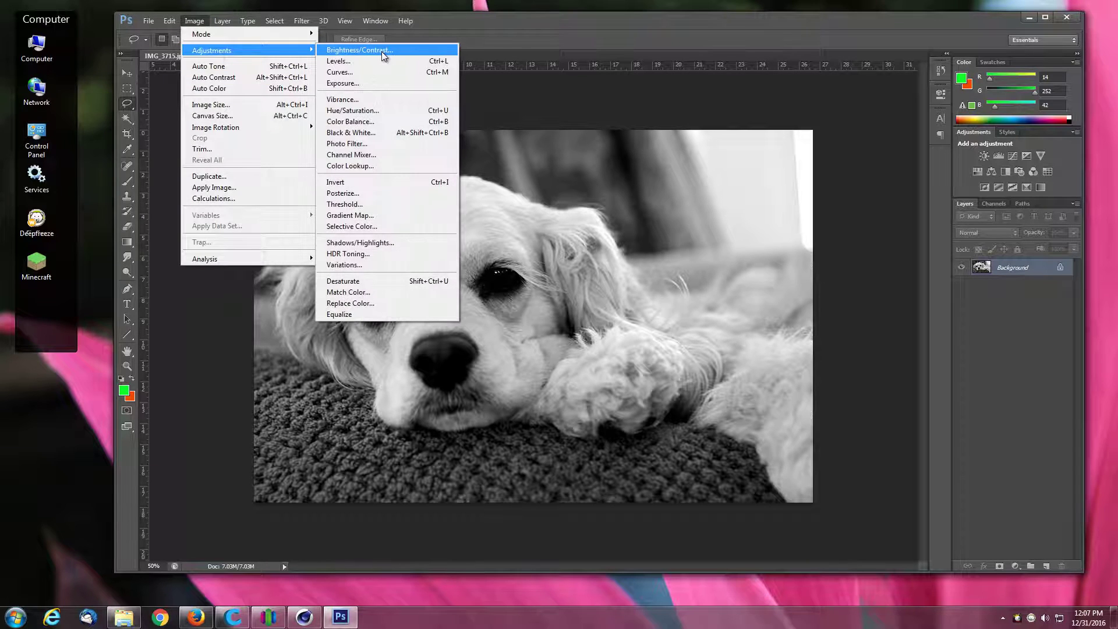
pyautogui.click(502, 172)
pyautogui.press('i')
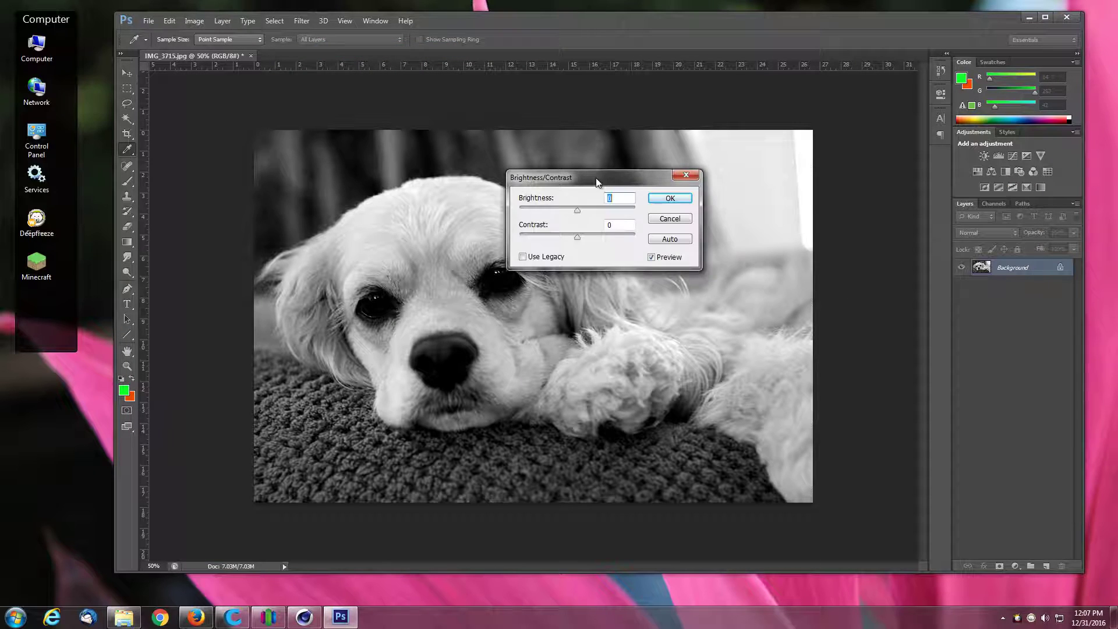
pyautogui.moveTo(578, 238); pyautogui.dragTo(613, 240)
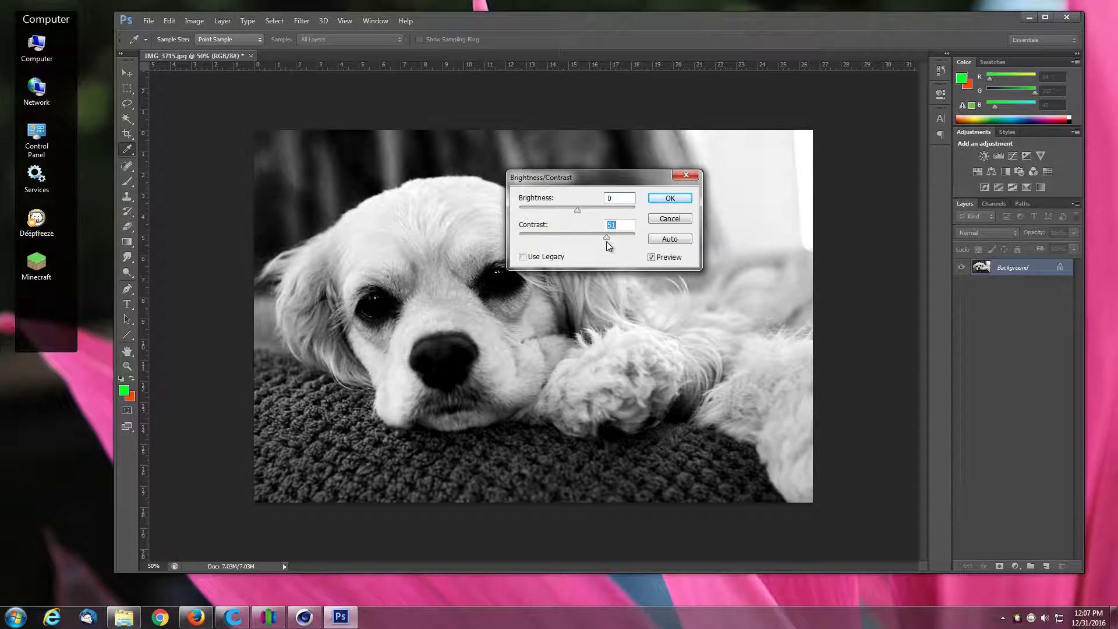
pyautogui.click(671, 199)
pyautogui.press('l')
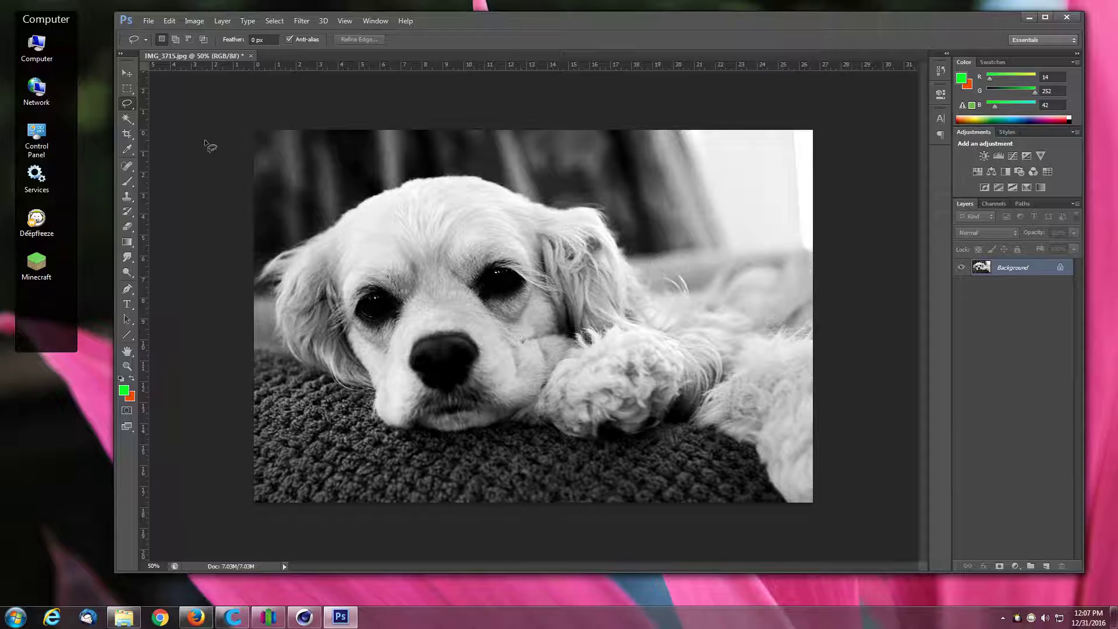
# Step: Save for Web a JPEG copy named 'example' to the Desktop
pyautogui.click(149, 25)
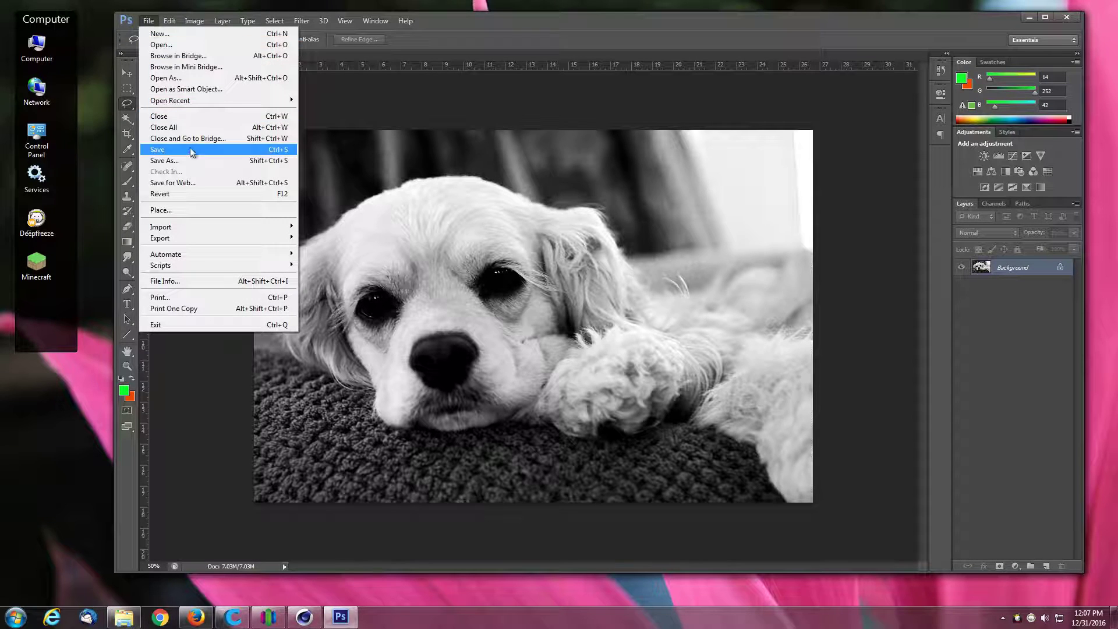
pyautogui.click(187, 183)
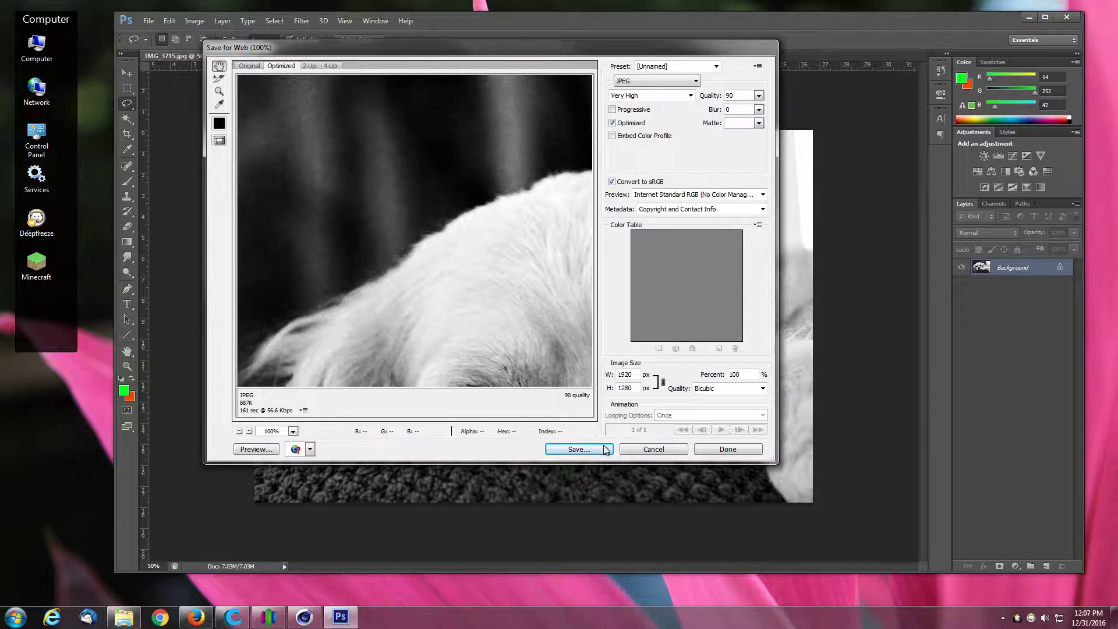
pyautogui.click(579, 449)
pyautogui.click(241, 146)
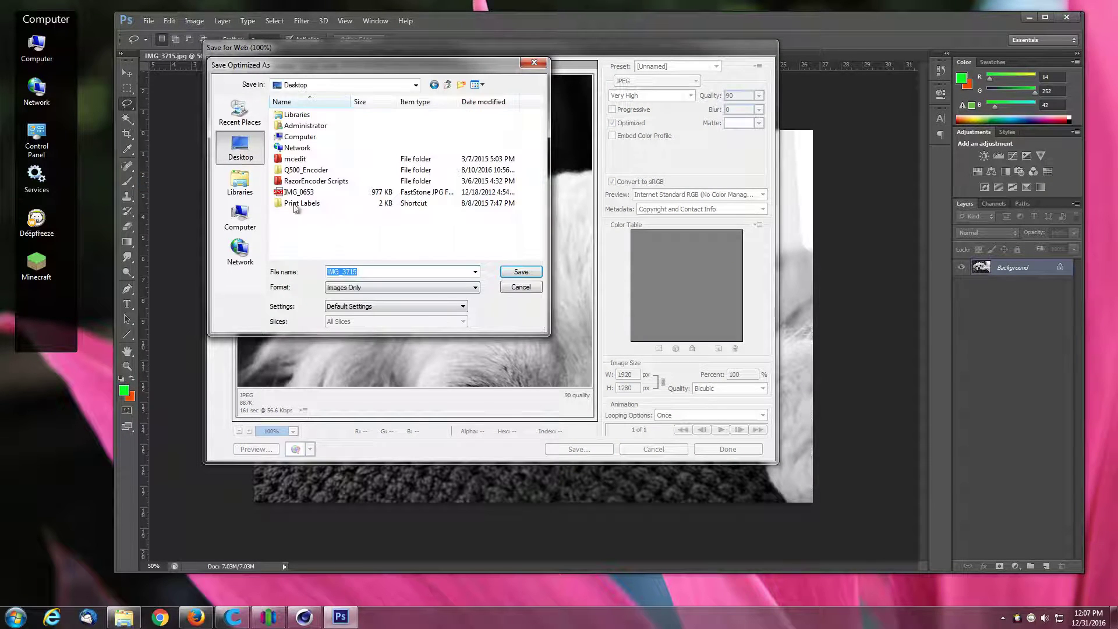
pyautogui.click(370, 271)
pyautogui.moveTo(370, 270); pyautogui.dragTo(223, 265)
pyautogui.write('example')
pyautogui.click(527, 273)
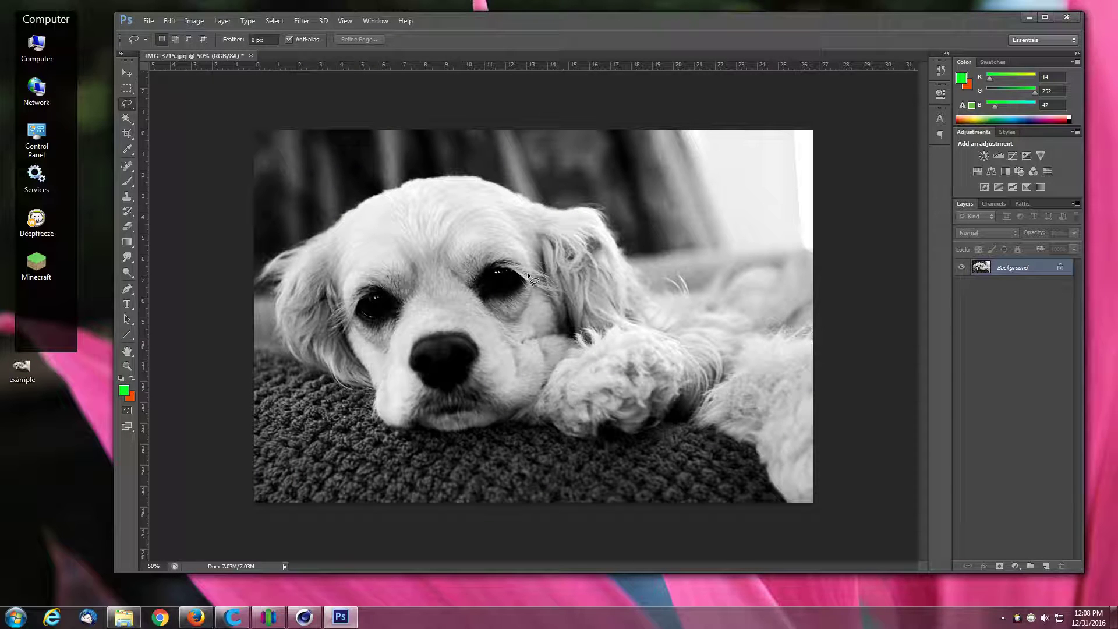
# Step: Load the example image from the Desktop onto Cura's build plate
pyautogui.click(21, 368)
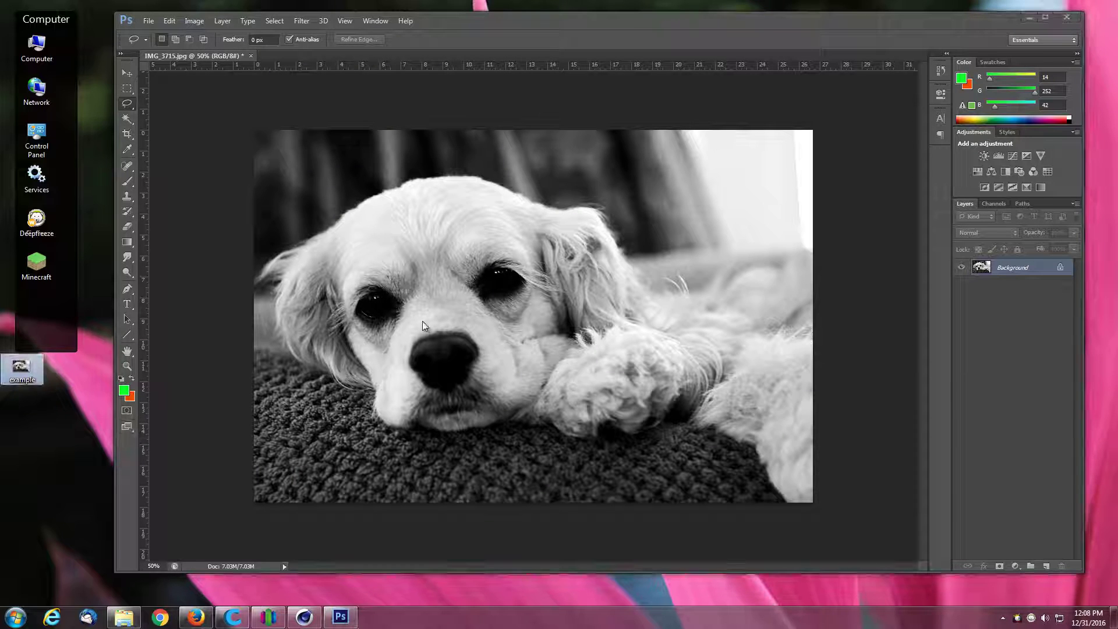
pyautogui.click(1030, 16)
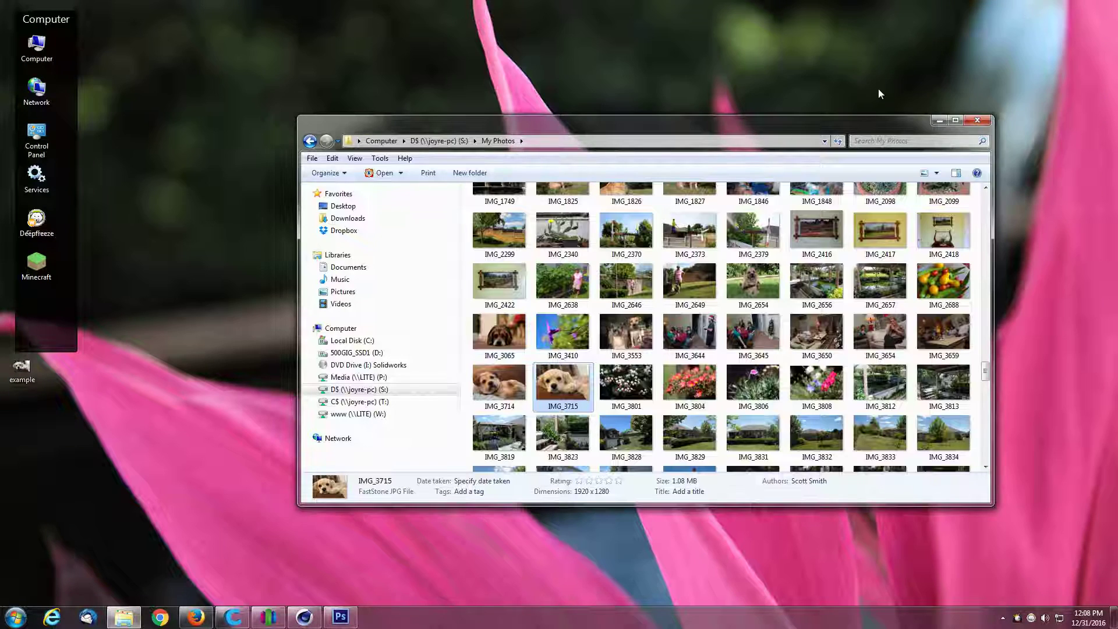
pyautogui.click(233, 617)
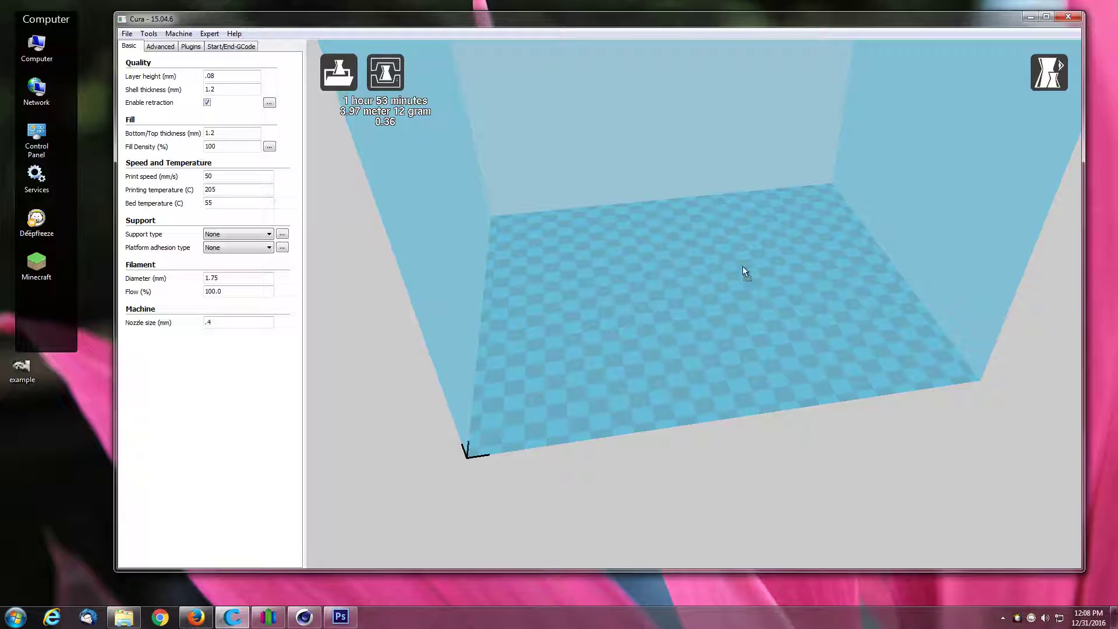
pyautogui.moveTo(743, 266); pyautogui.dragTo(743, 267)
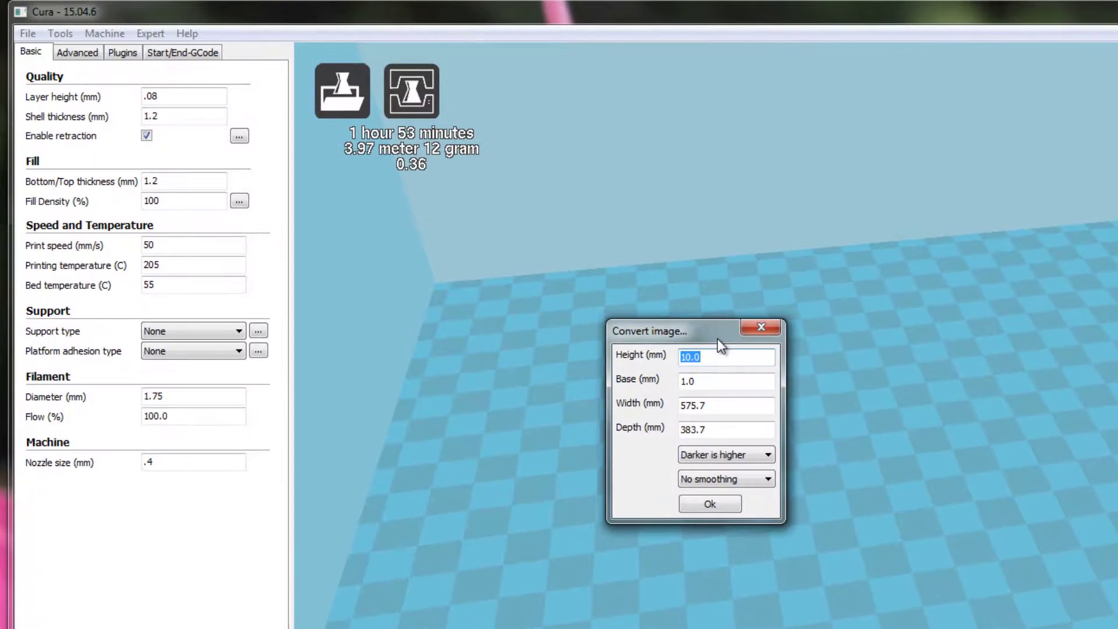
pyautogui.moveTo(717, 339); pyautogui.dragTo(736, 352)
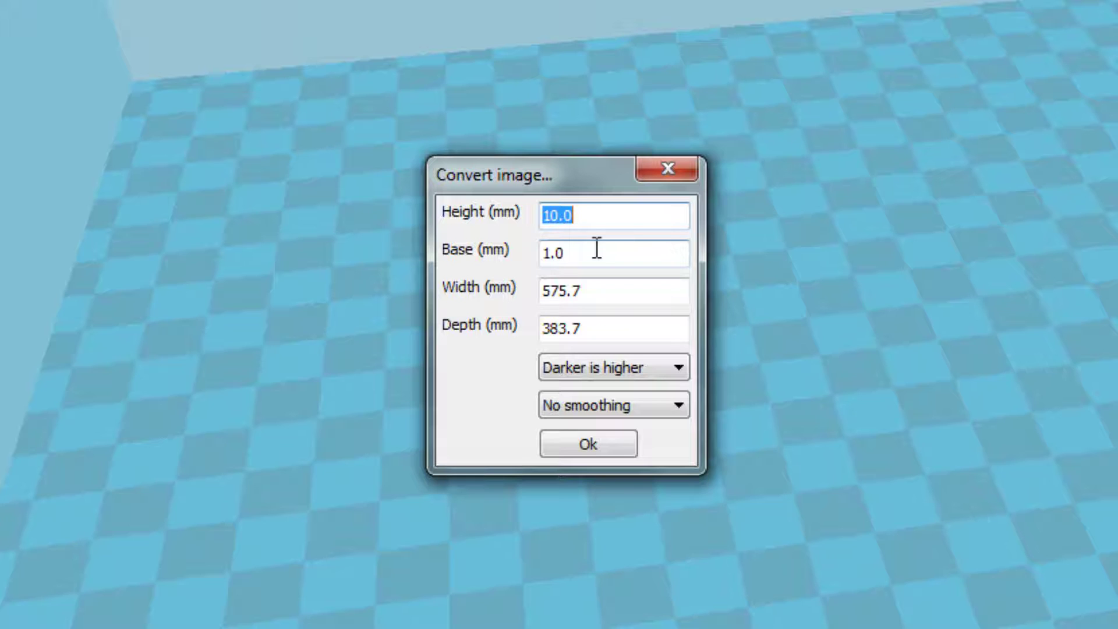
# Step: Set the relief Height to 1 mm and the Width to 100.0 mm
pyautogui.doubleClick(540, 218)
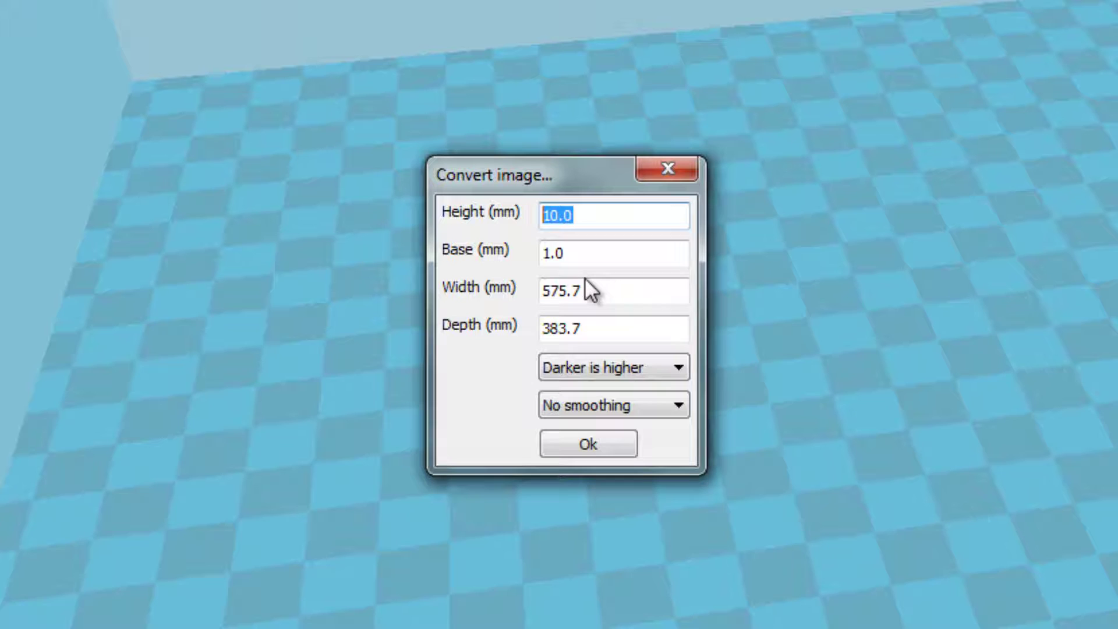
pyautogui.write('1')
pyautogui.click(598, 252)
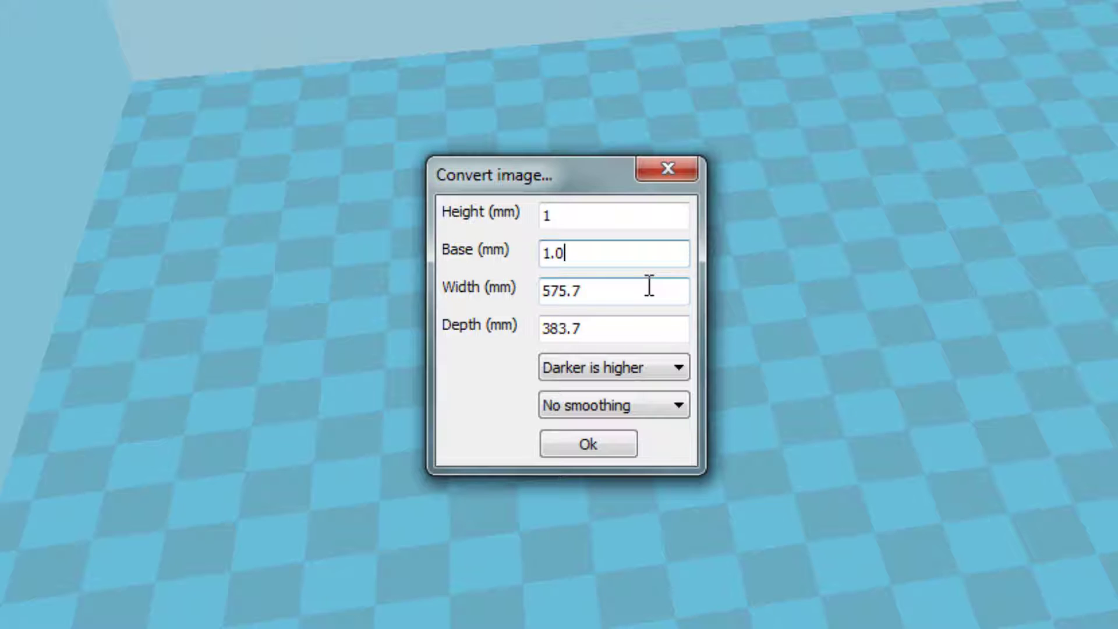
pyautogui.doubleClick(591, 289)
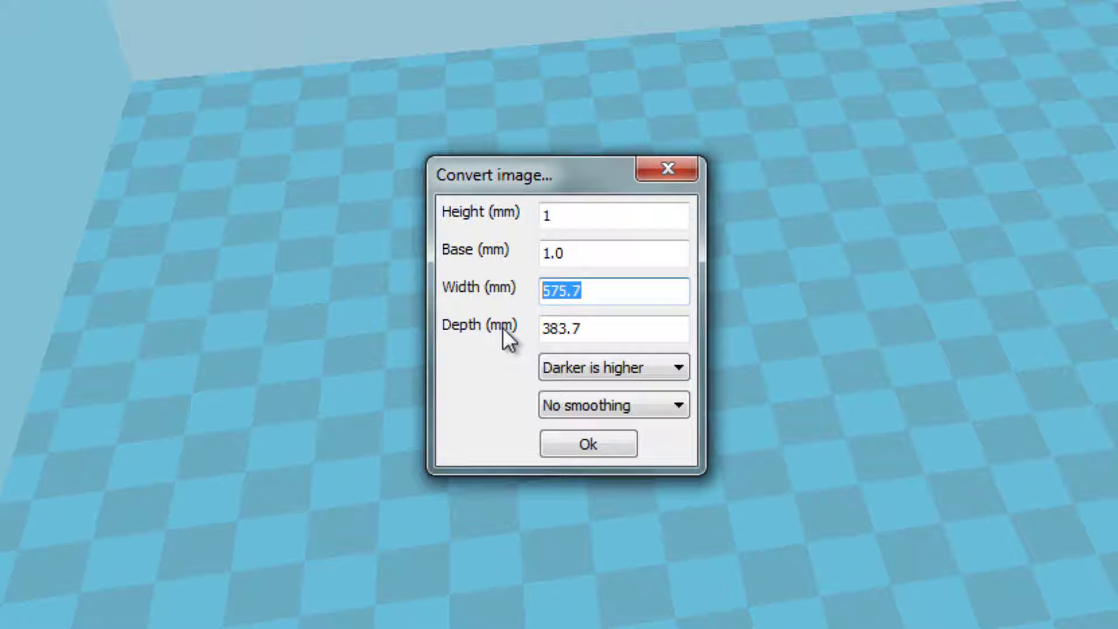
pyautogui.write('1.0')
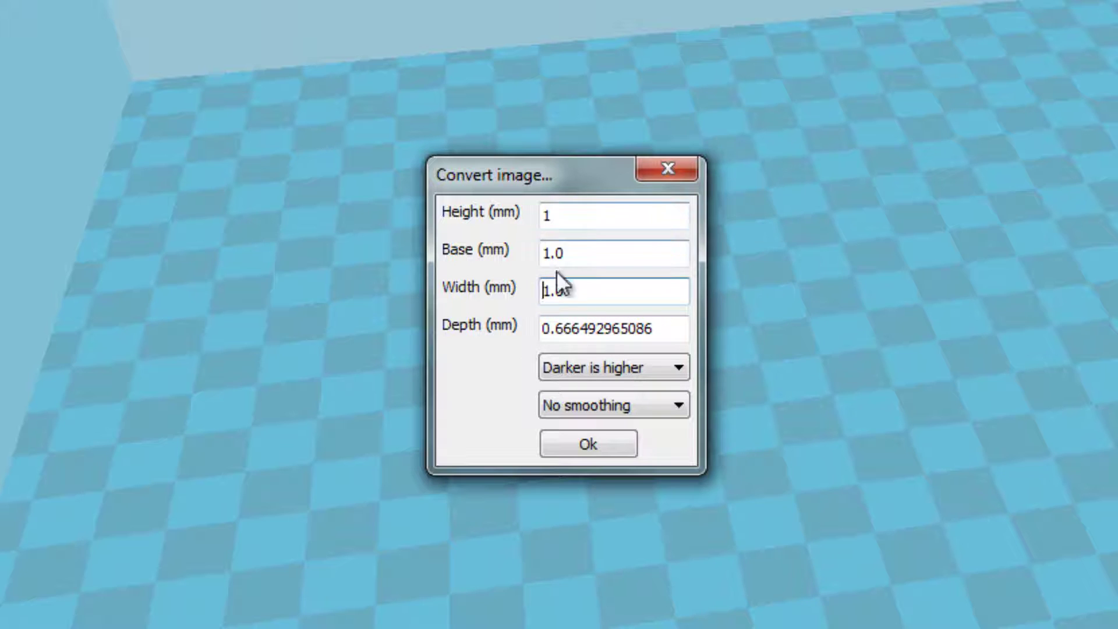
pyautogui.click(549, 290)
pyautogui.write('0')
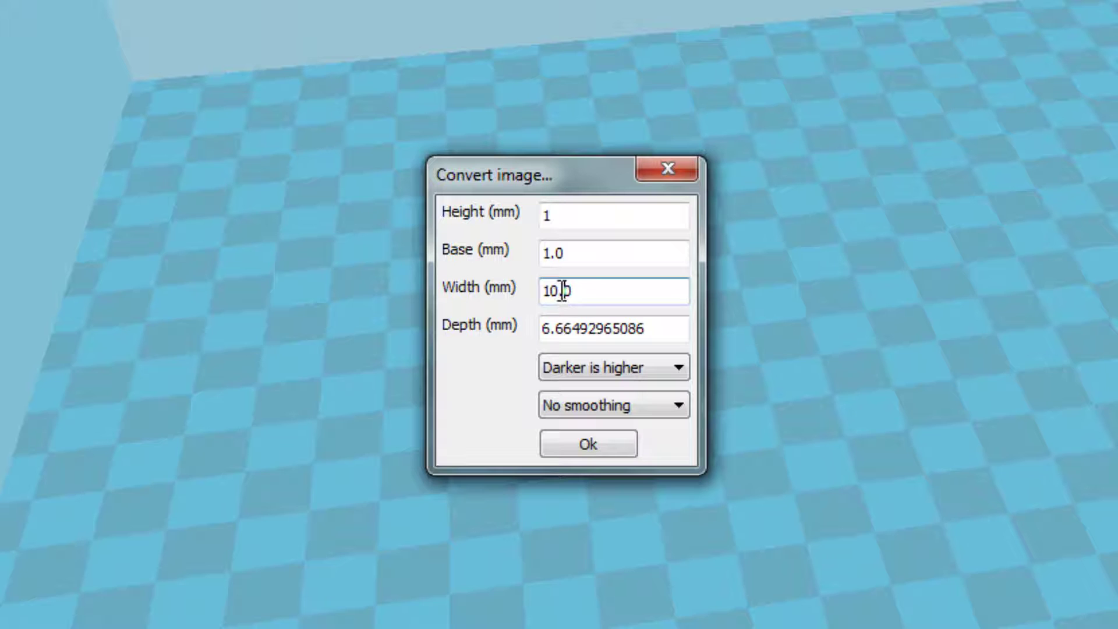
pyautogui.write('0')
pyautogui.click(559, 328)
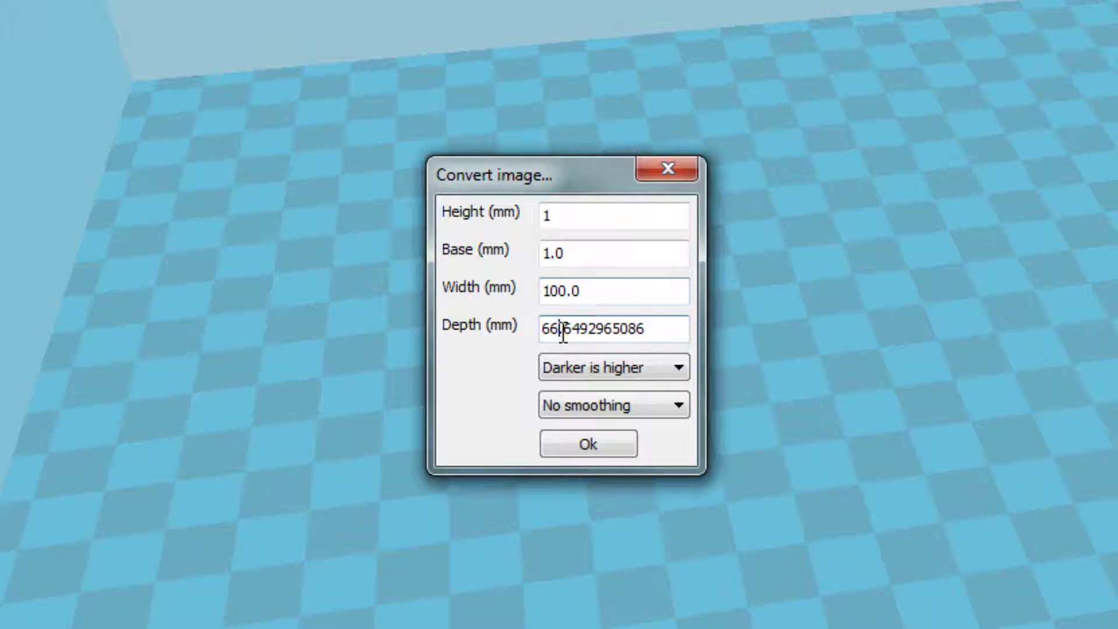
# Step: Keep 'Darker is higher' and choose Light smoothing for the relief
pyautogui.click(631, 368)
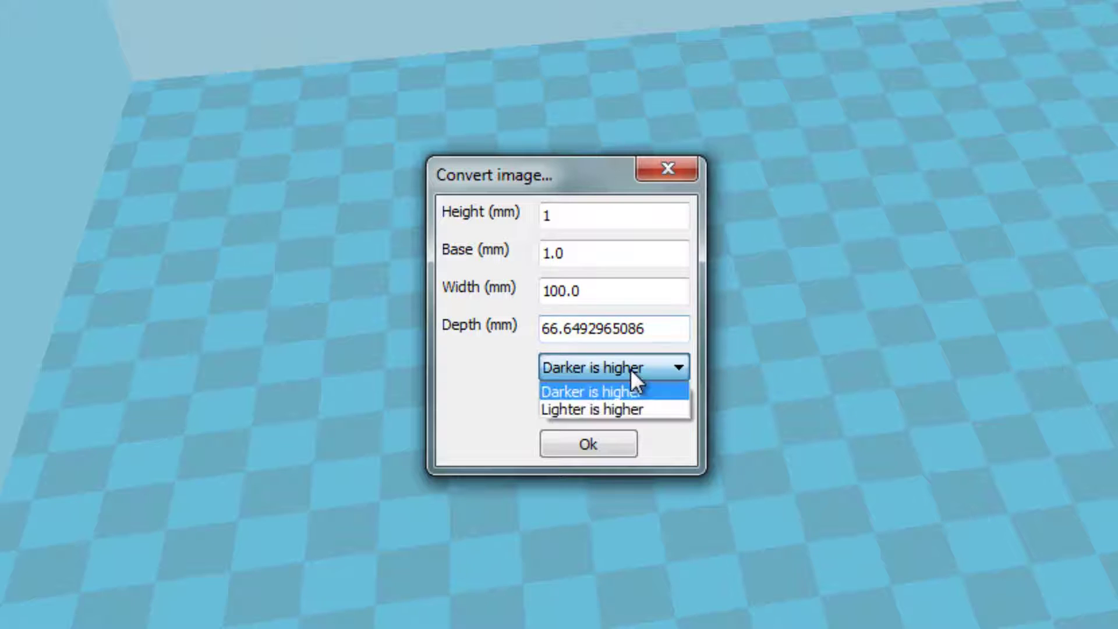
pyautogui.click(482, 406)
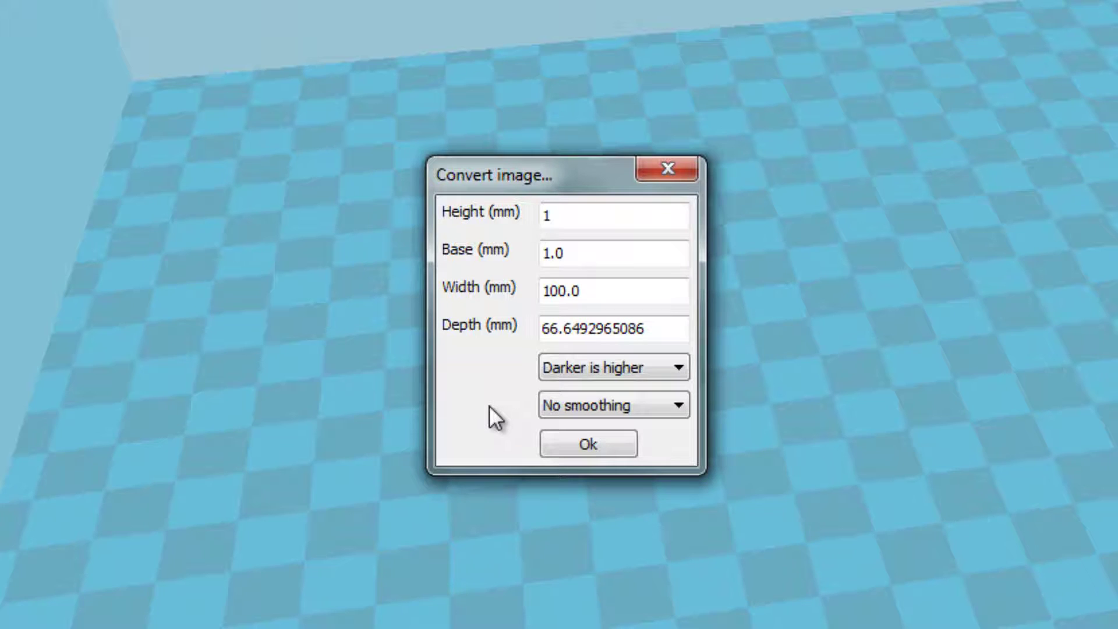
pyautogui.click(667, 406)
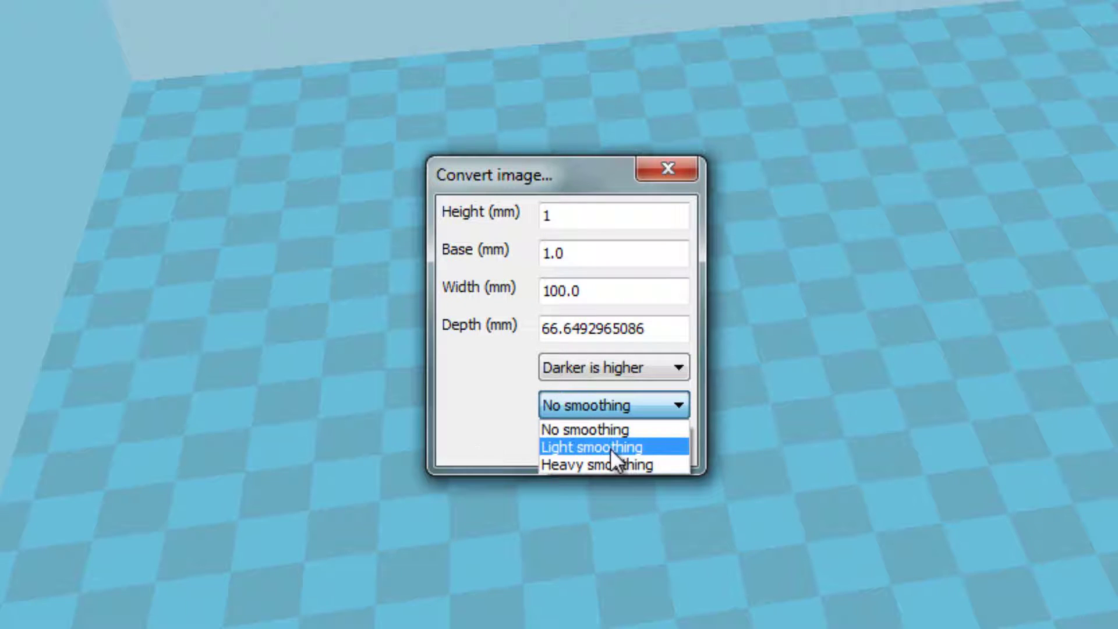
pyautogui.click(644, 448)
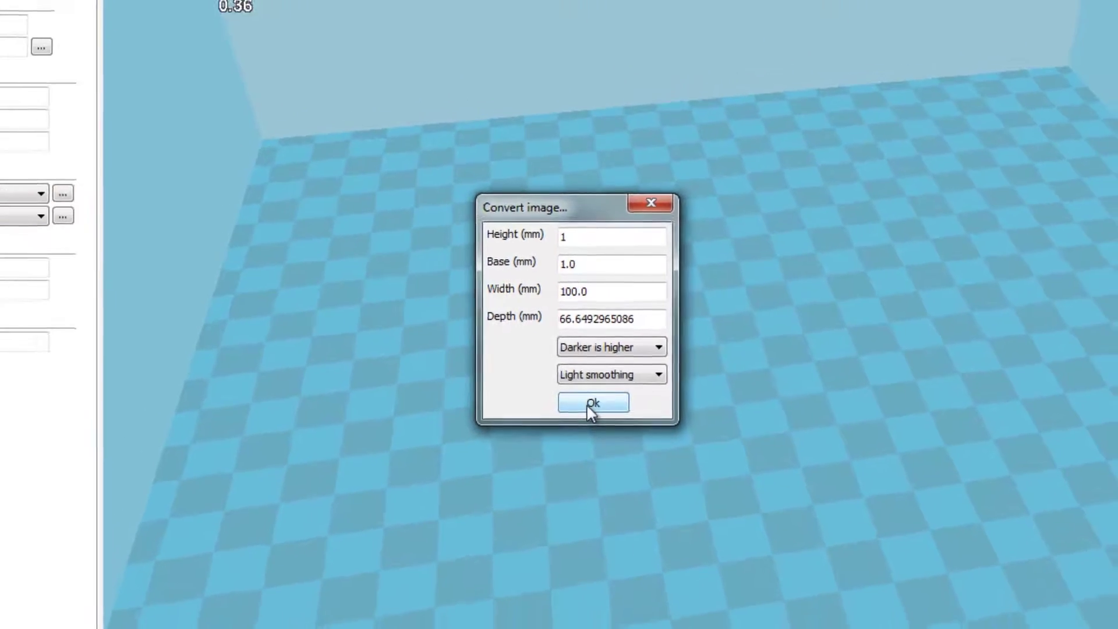
# Step: Create the relief, inspect it from a low front view, then return to Photoshop
pyautogui.click(591, 402)
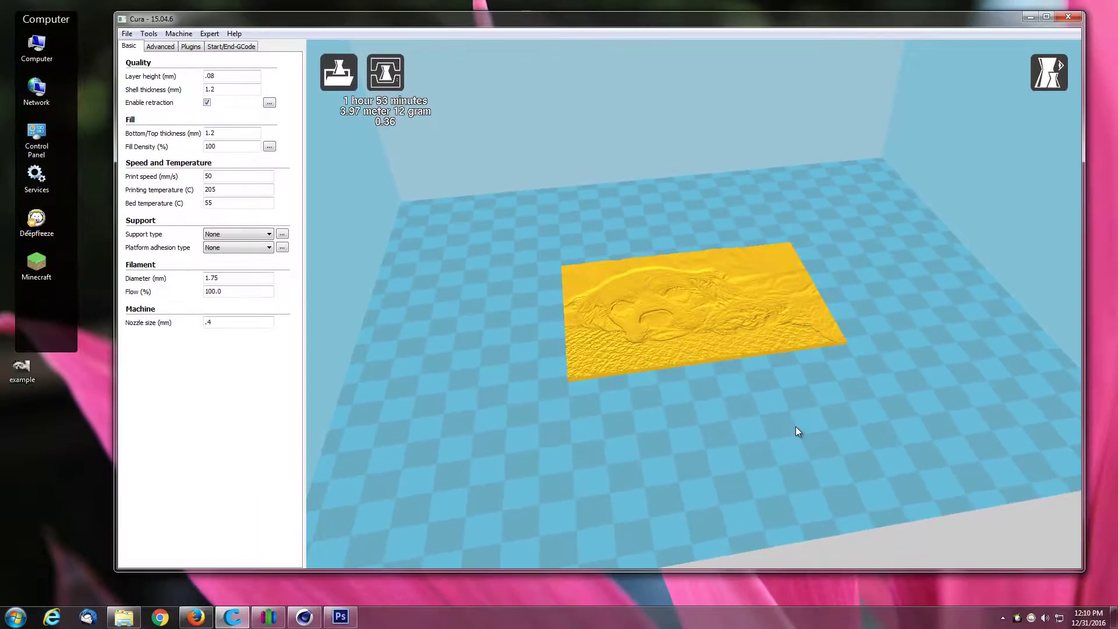
pyautogui.click(690, 327)
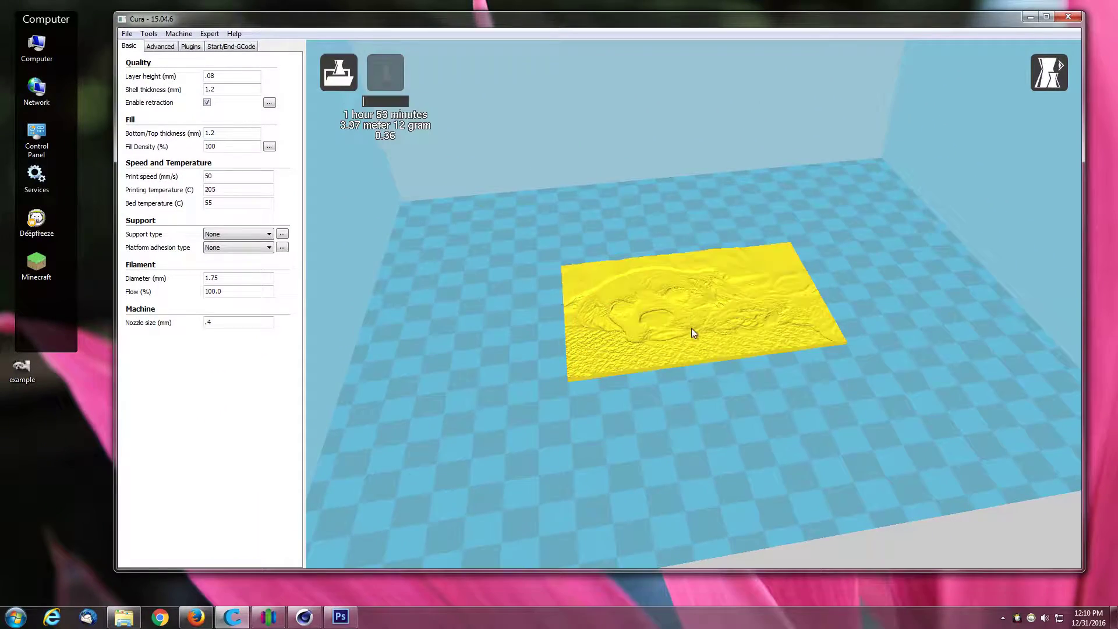
pyautogui.moveTo(691, 328); pyautogui.dragTo(677, 357, button='right')
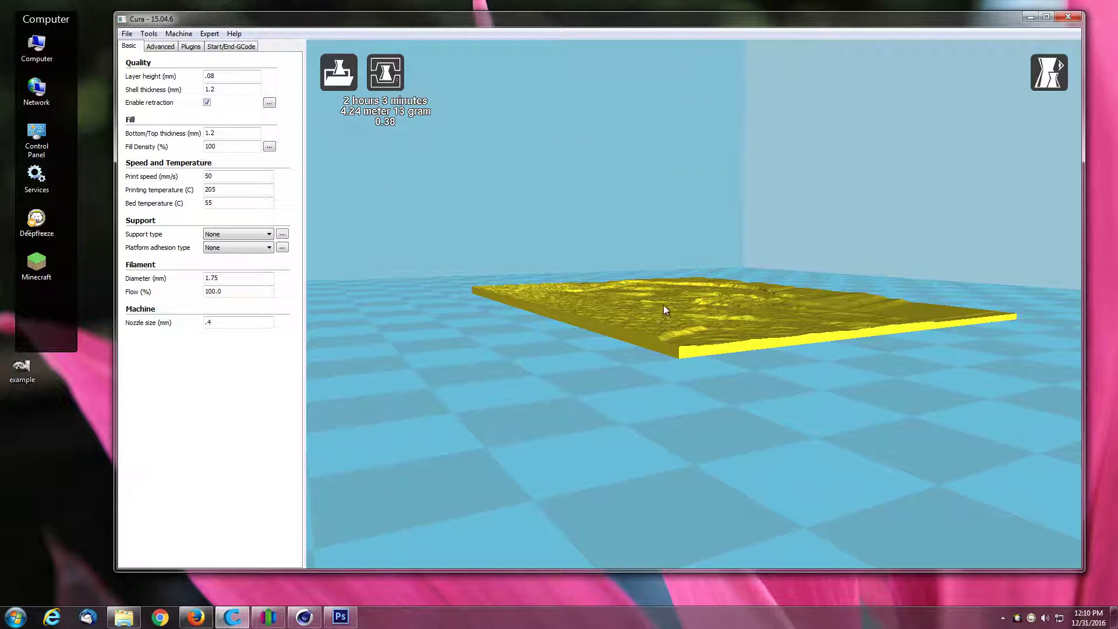
pyautogui.moveTo(664, 306); pyautogui.dragTo(679, 338, button='right')
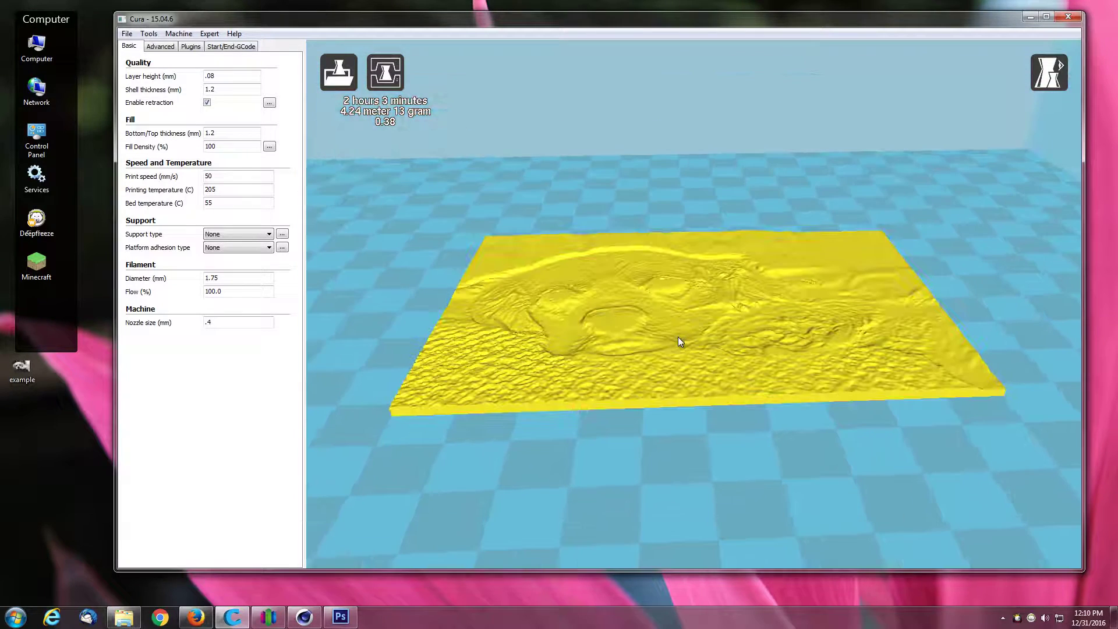
pyautogui.click(343, 618)
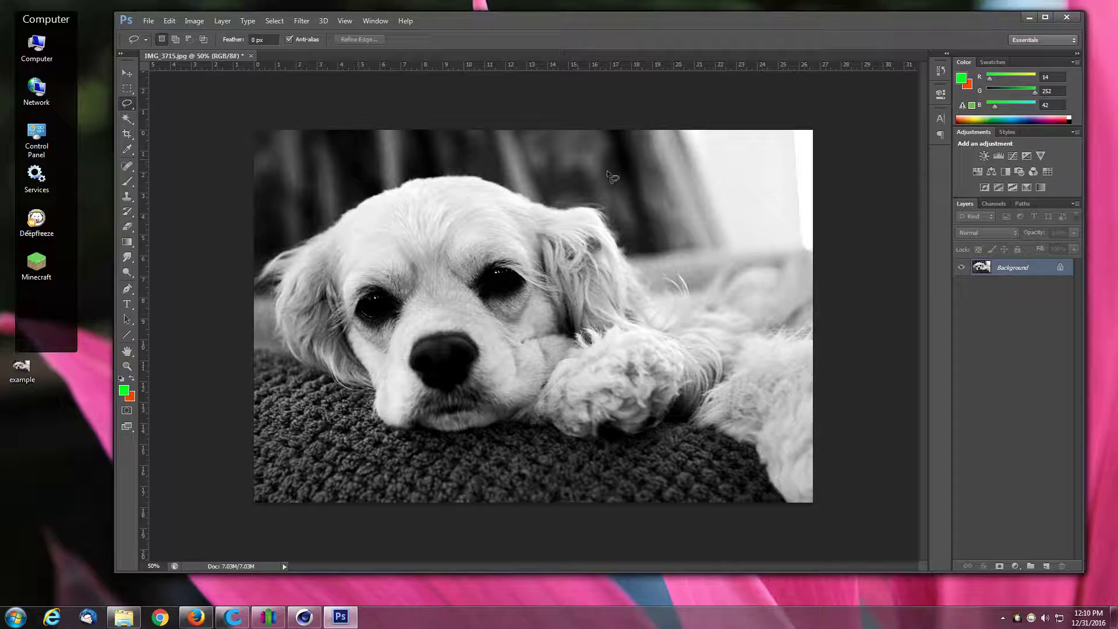
# Step: Minimize Photoshop to reveal the Cura relief with its 2 h 3 min, 13 g estimate
pyautogui.click(1029, 18)
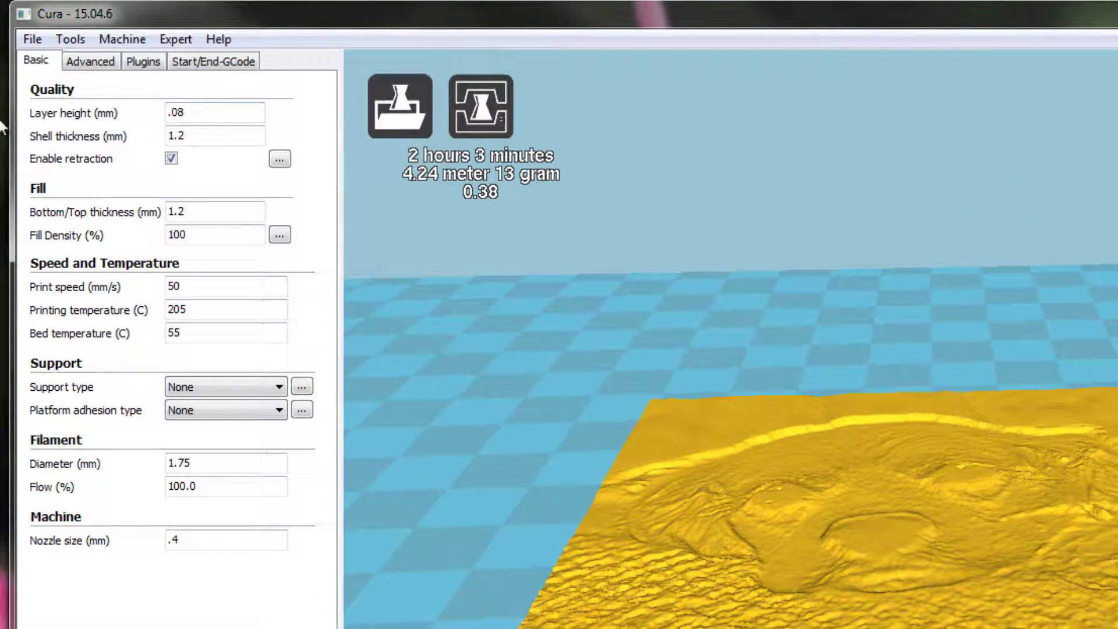
pyautogui.click(218, 112)
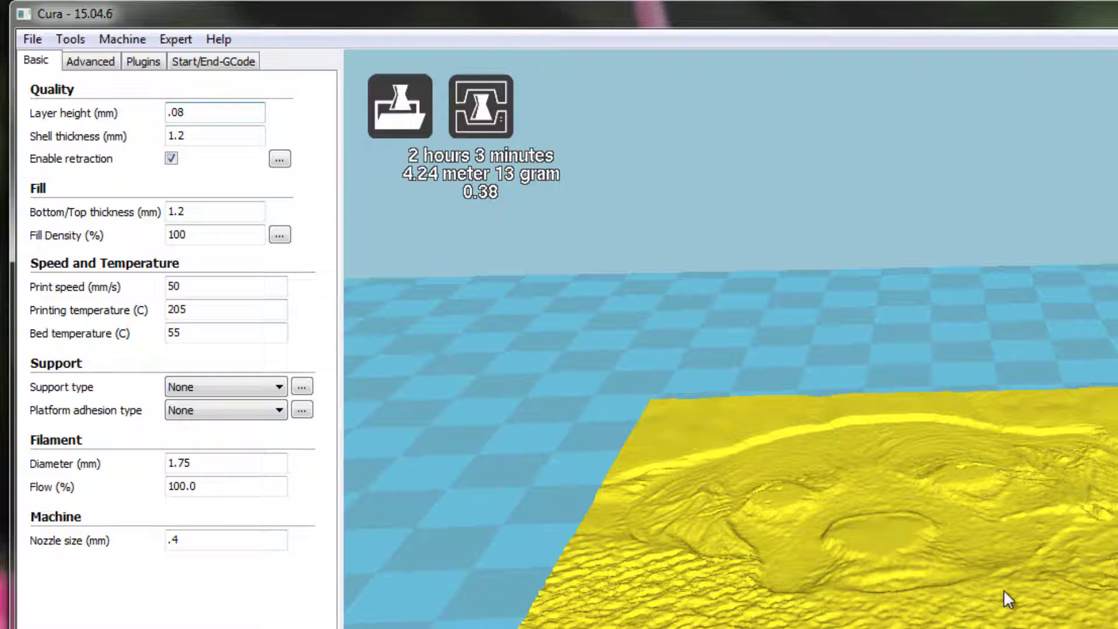
pyautogui.scroll(5, 1023, 587)
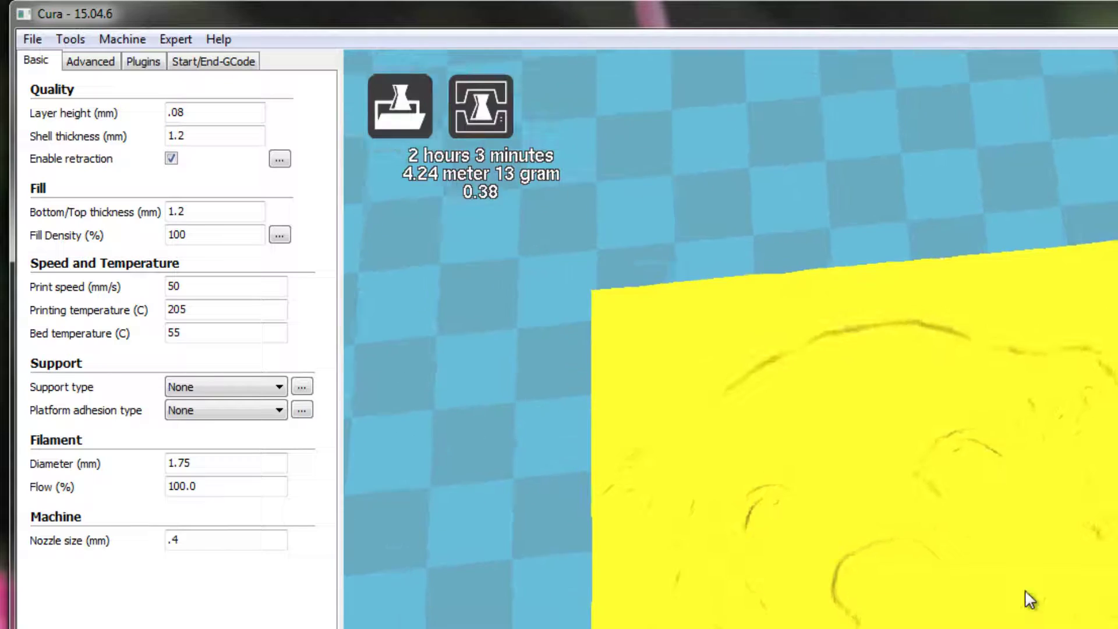
pyautogui.scroll(-5, 1030, 600)
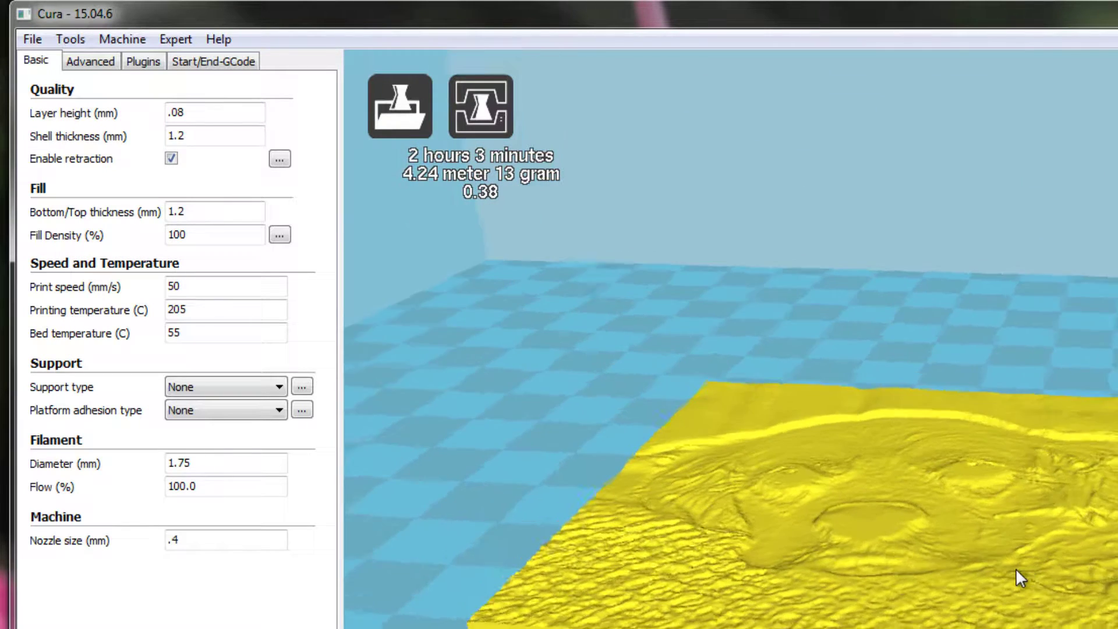
pyautogui.scroll(-2, 1019, 574)
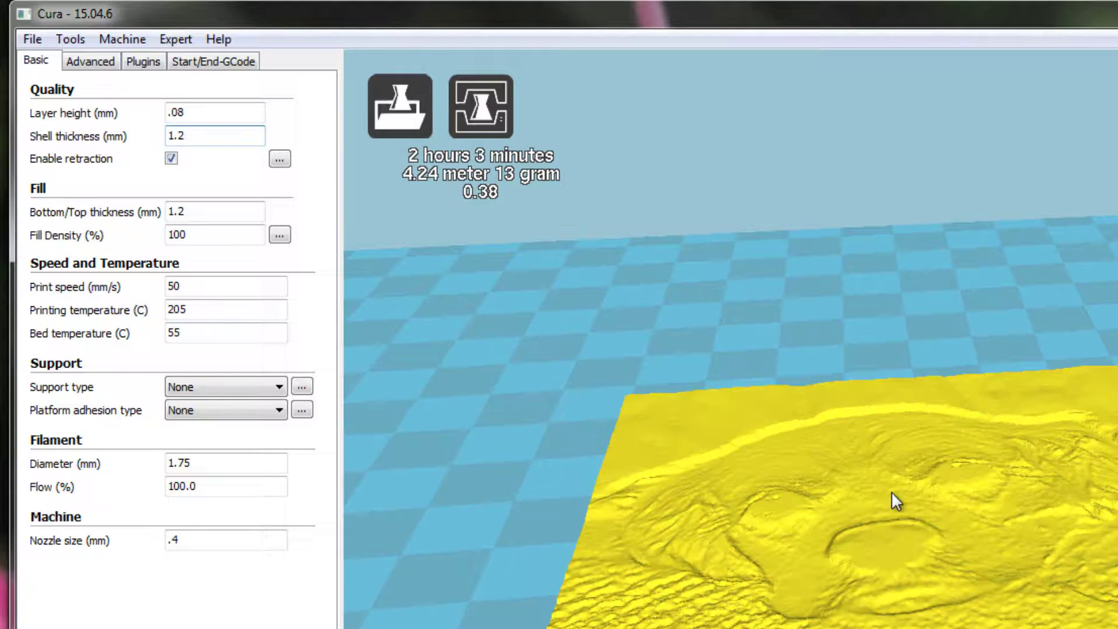
pyautogui.moveTo(891, 491); pyautogui.dragTo(885, 492, button='right')
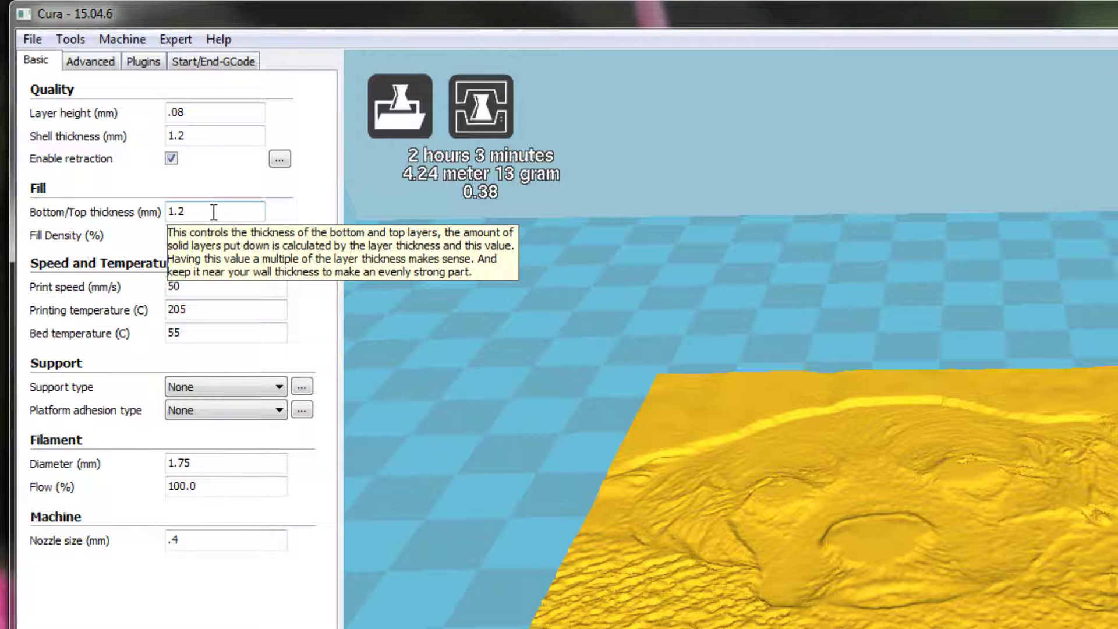
pyautogui.click(213, 212)
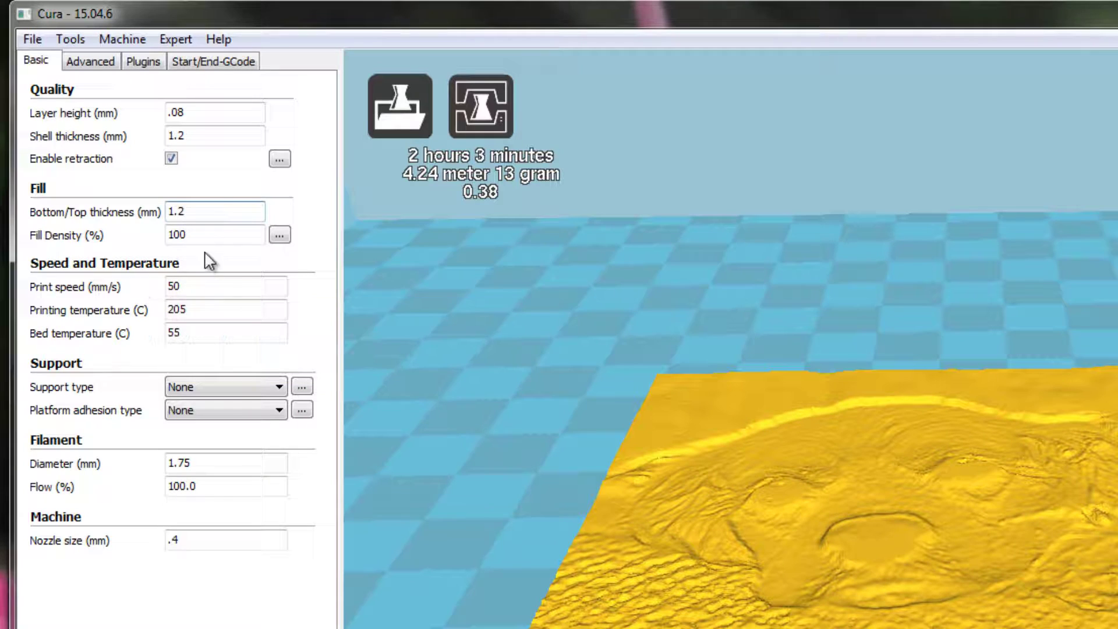
pyautogui.click(192, 235)
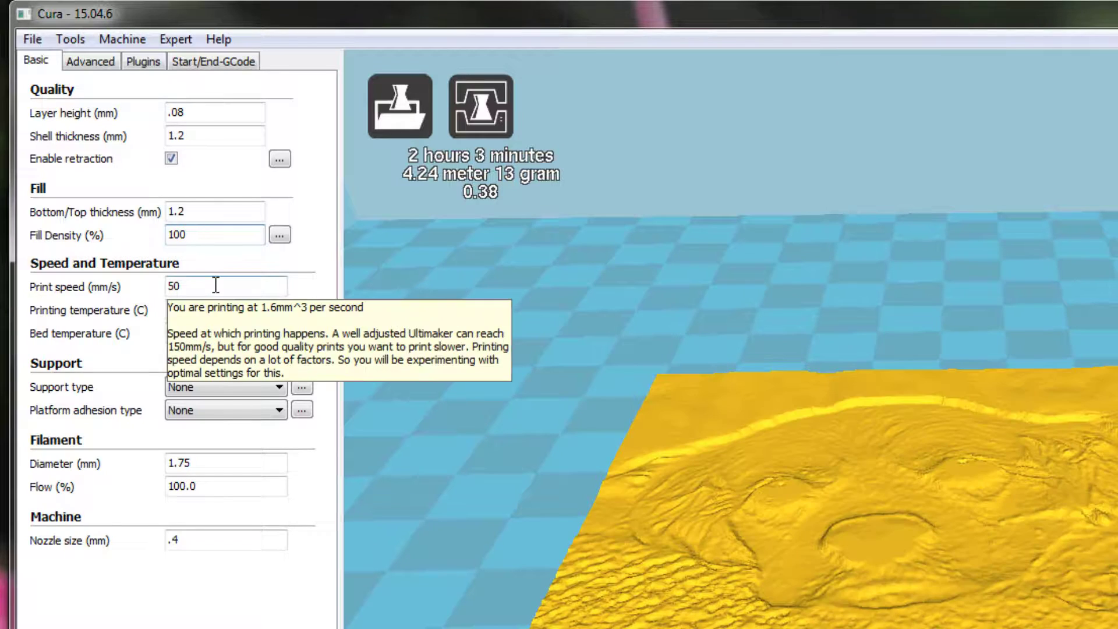
pyautogui.click(215, 286)
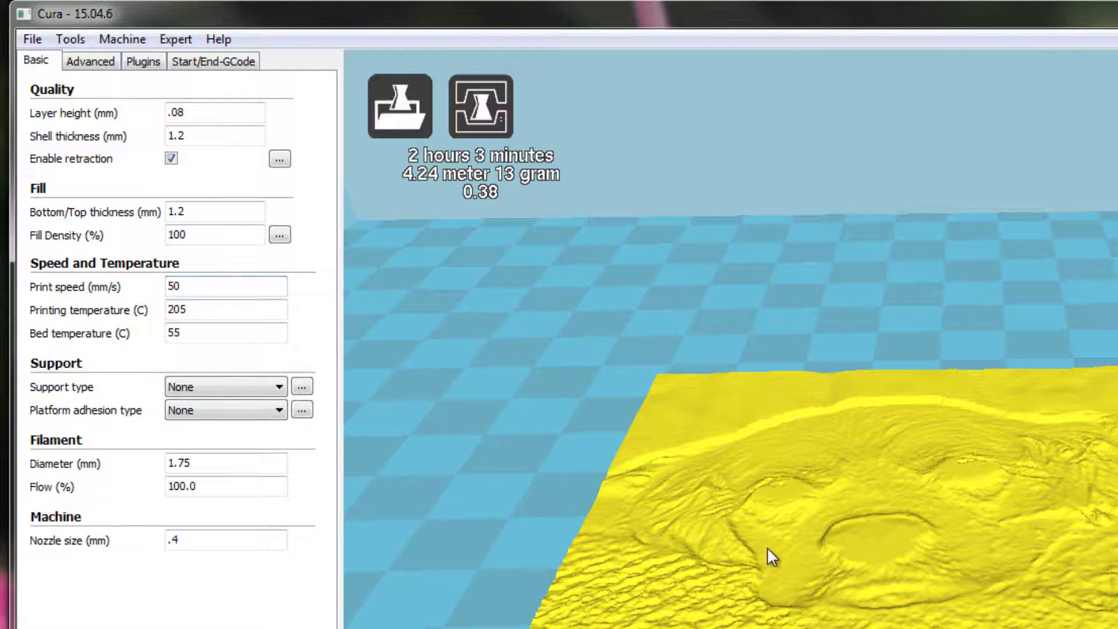
pyautogui.scroll(3, 763, 539)
pyautogui.scroll(-3, 763, 539)
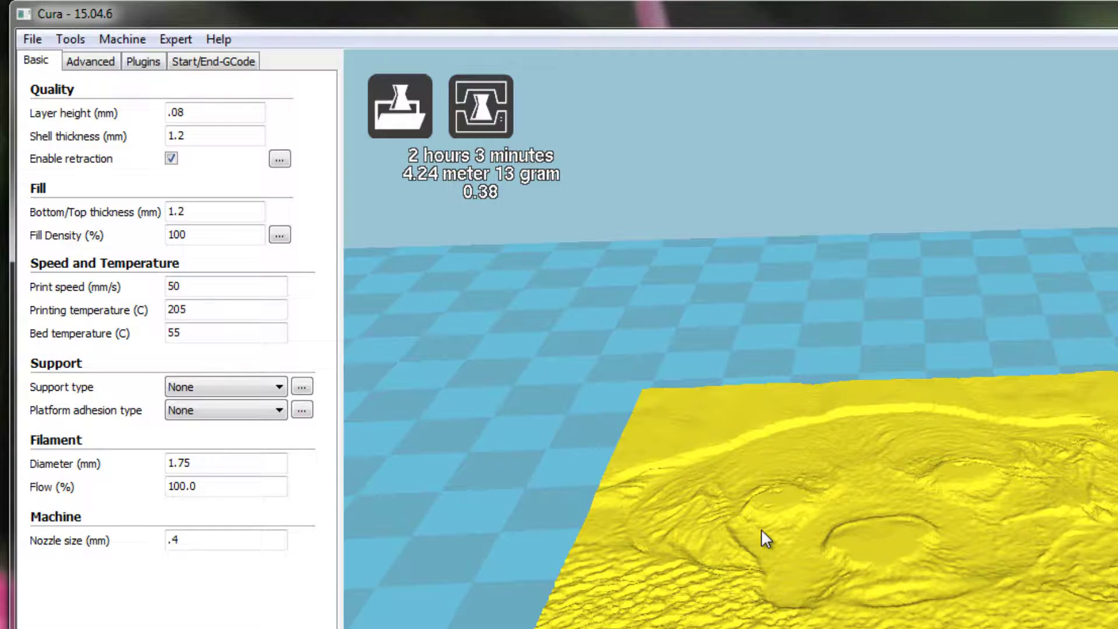
pyautogui.scroll(5, 761, 528)
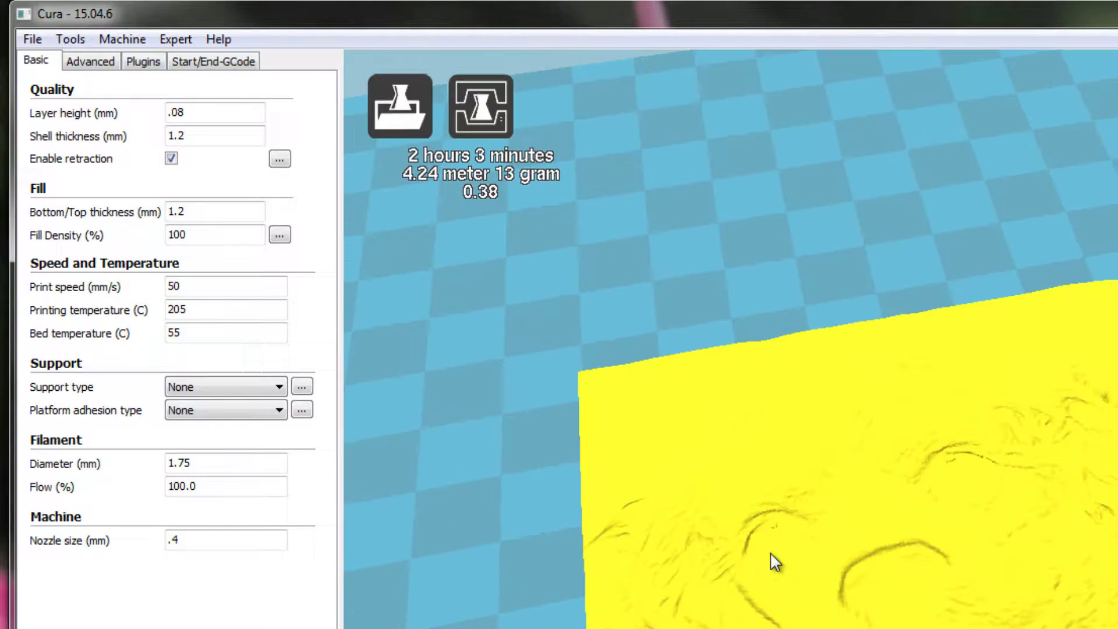
pyautogui.scroll(-3, 769, 553)
pyautogui.scroll(1, 757, 533)
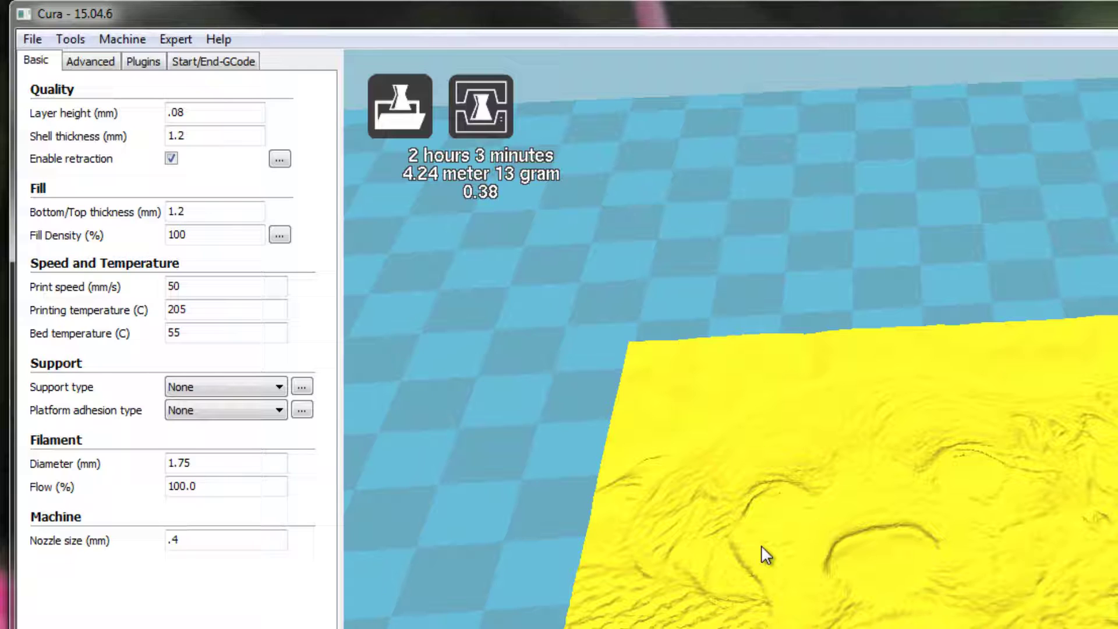
pyautogui.scroll(-3, 750, 555)
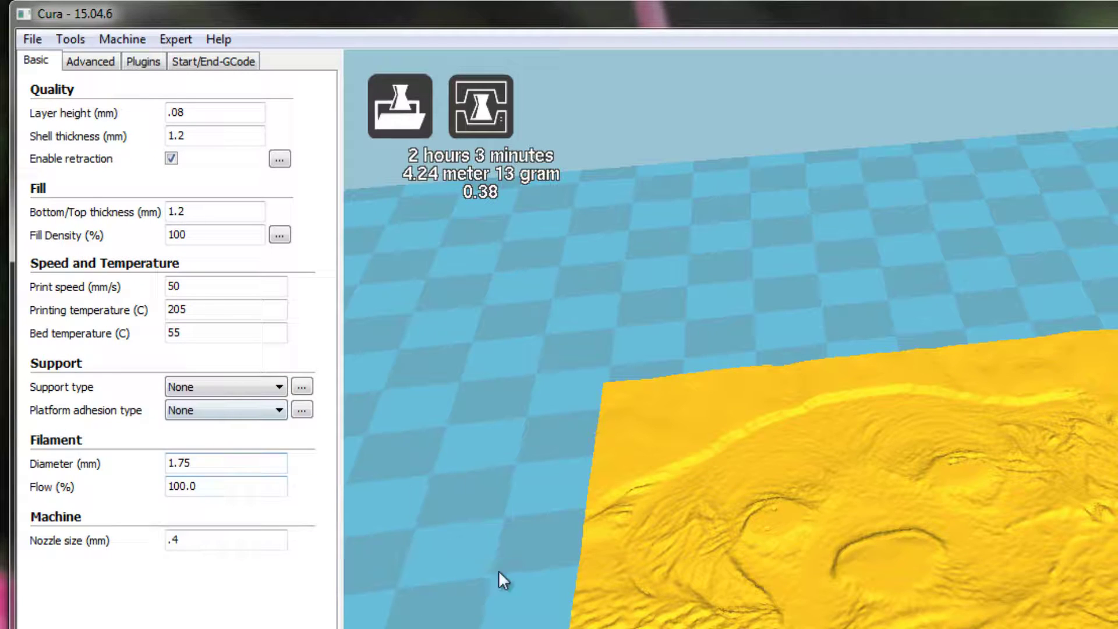
pyautogui.scroll(3, 645, 585)
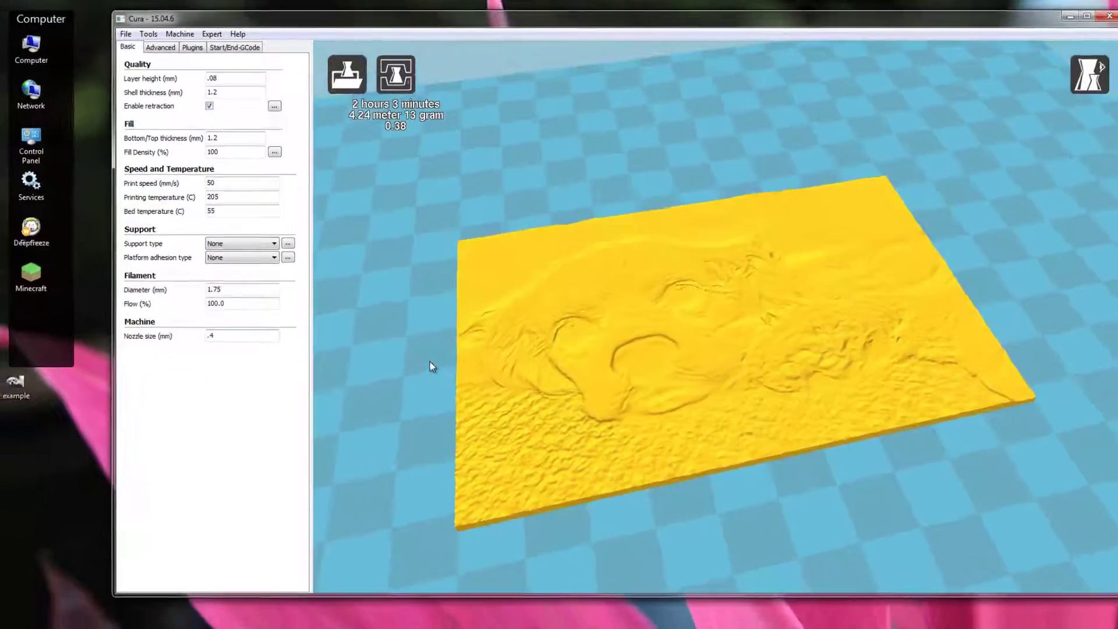
# Step: Save the relief model as the mesh file dog.stl on the Desktop
pyautogui.moveTo(430, 362)
pyautogui.mouseDown(button='right')
pyautogui.moveTo(434, 338)
pyautogui.moveTo(414, 344)
pyautogui.moveTo(429, 373)
pyautogui.moveTo(415, 361)
pyautogui.mouseUp(button='right')
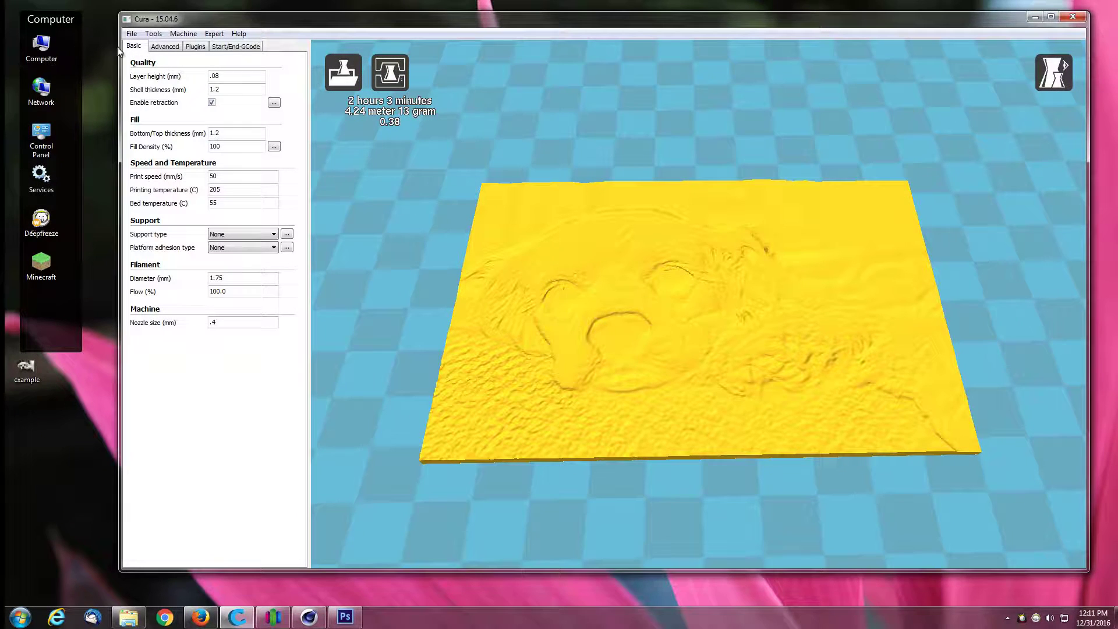
pyautogui.click(132, 34)
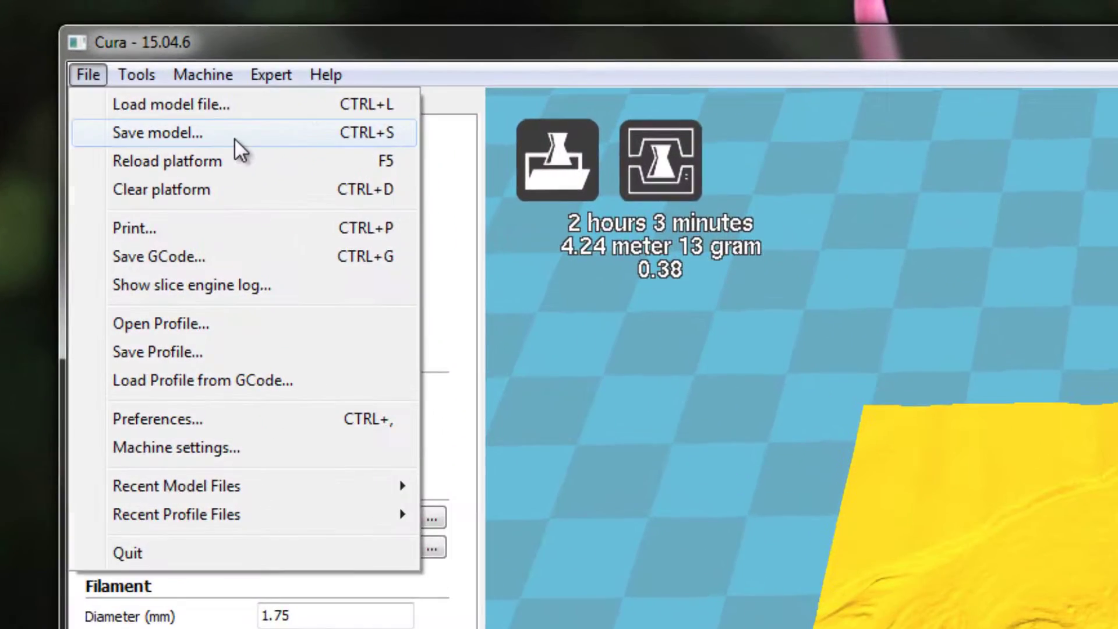
pyautogui.click(209, 87)
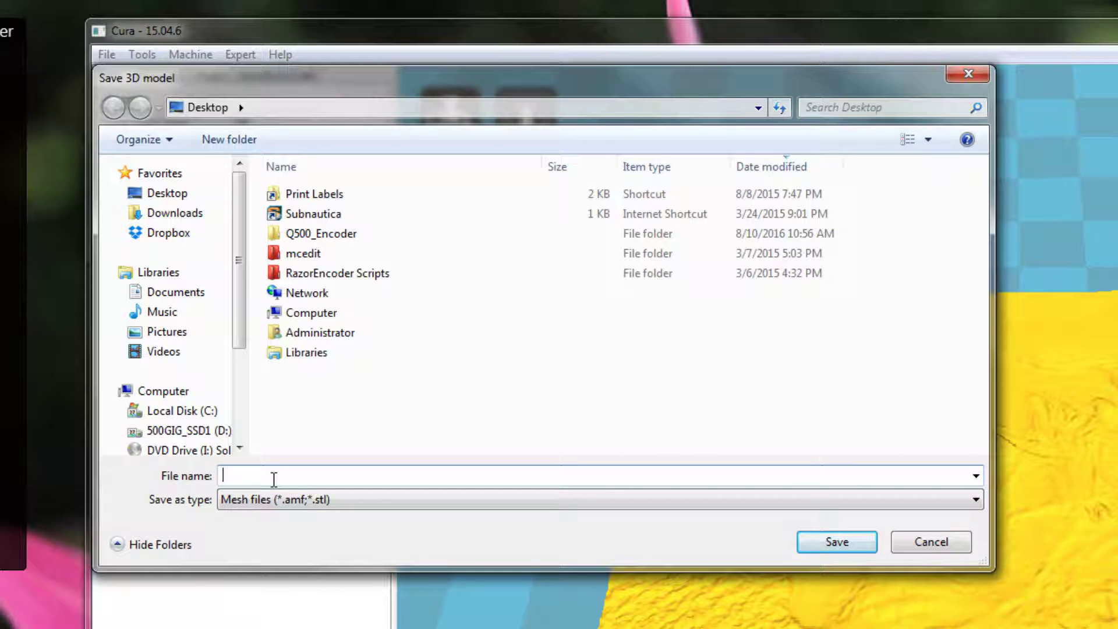
pyautogui.write('dog.stl')
pyautogui.click(819, 550)
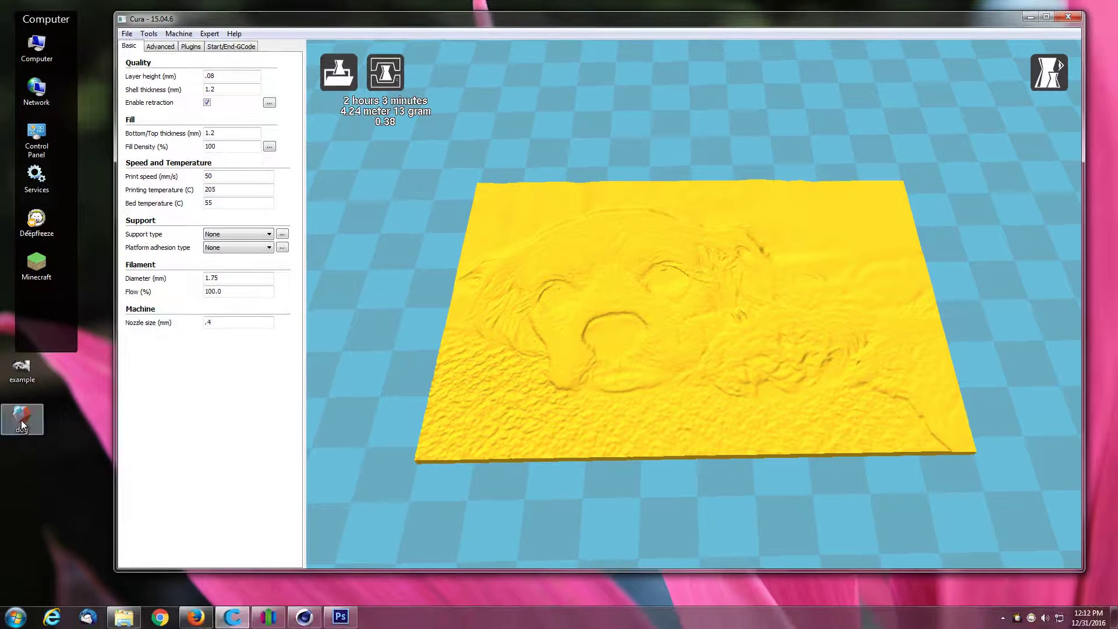
# Step: Import dog.stl from the desktop into Simplify3D's Models list and zoom in on the relief
pyautogui.click(22, 424)
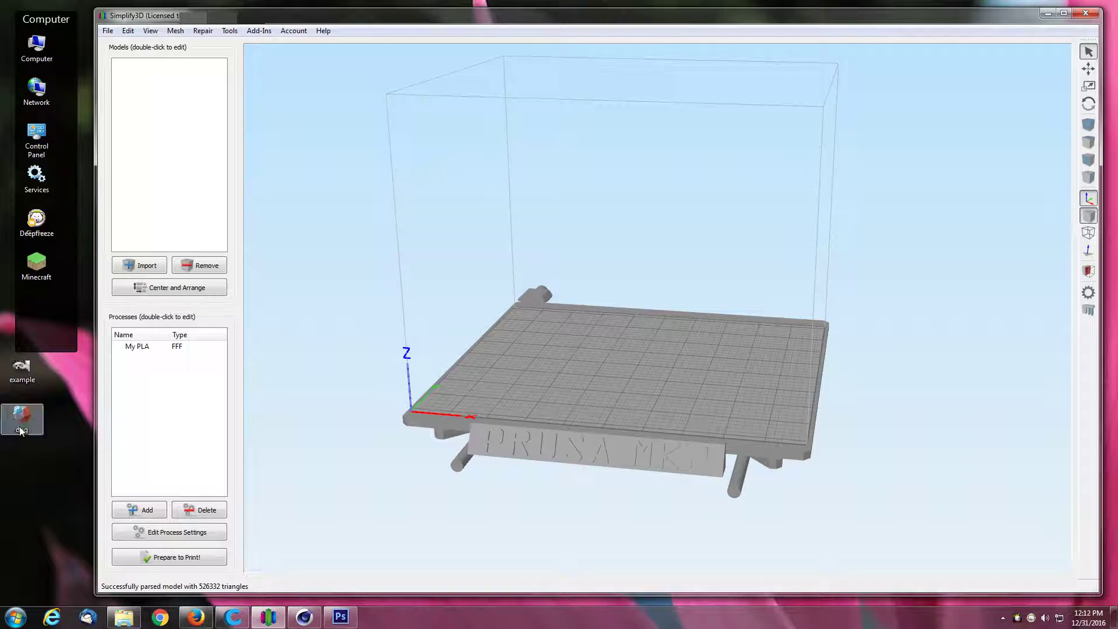
pyautogui.moveTo(22, 417); pyautogui.dragTo(169, 226)
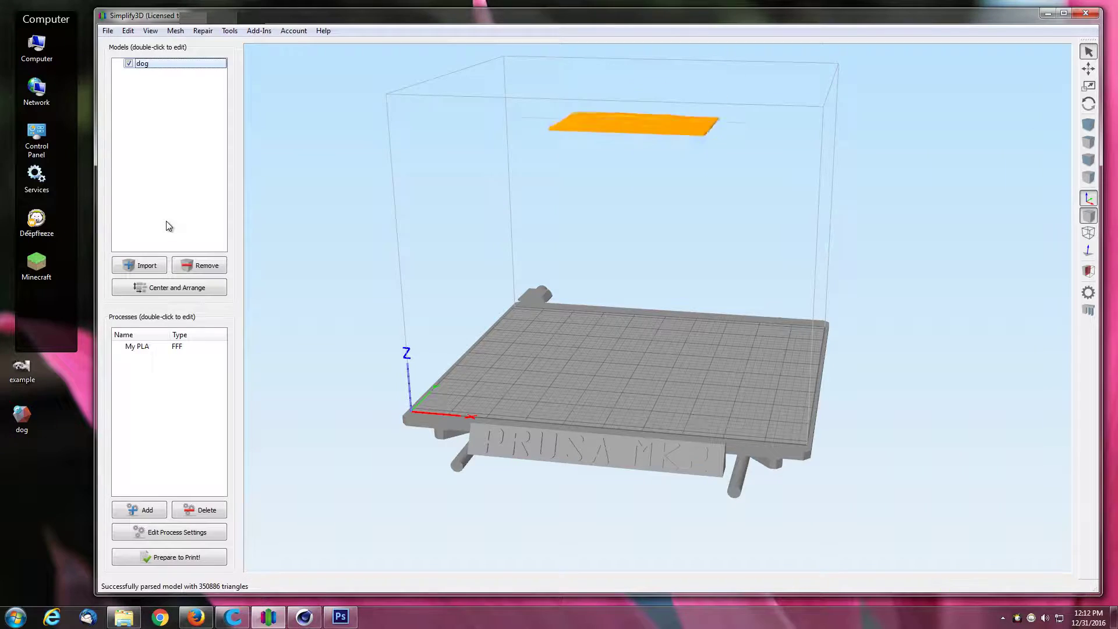
pyautogui.moveTo(545, 338); pyautogui.dragTo(575, 433)
pyautogui.scroll(5, 577, 374)
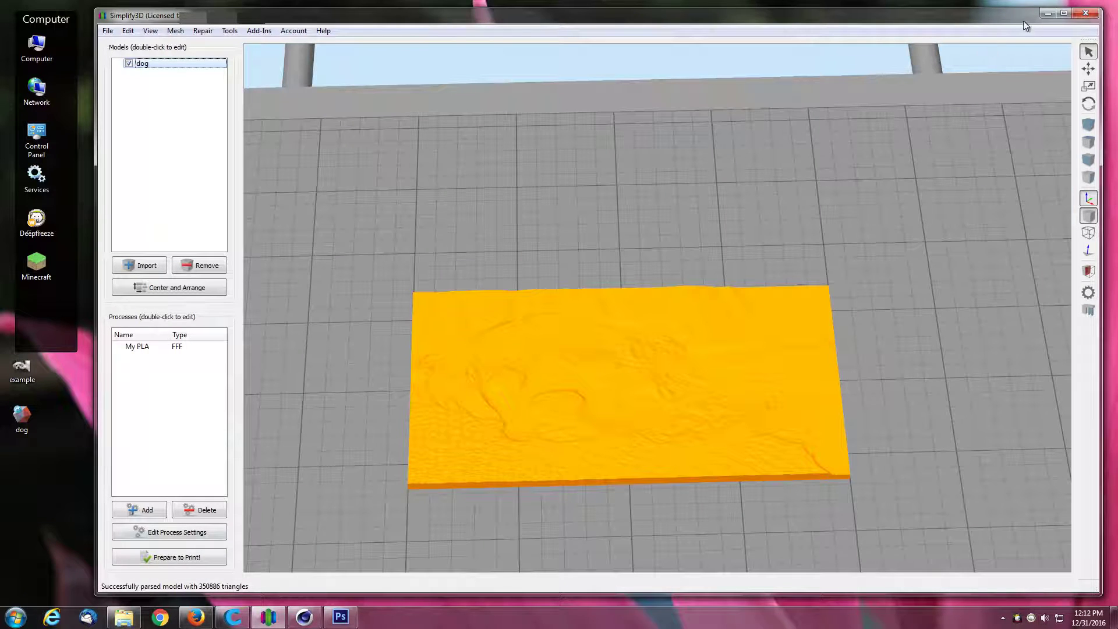
pyautogui.click(1046, 13)
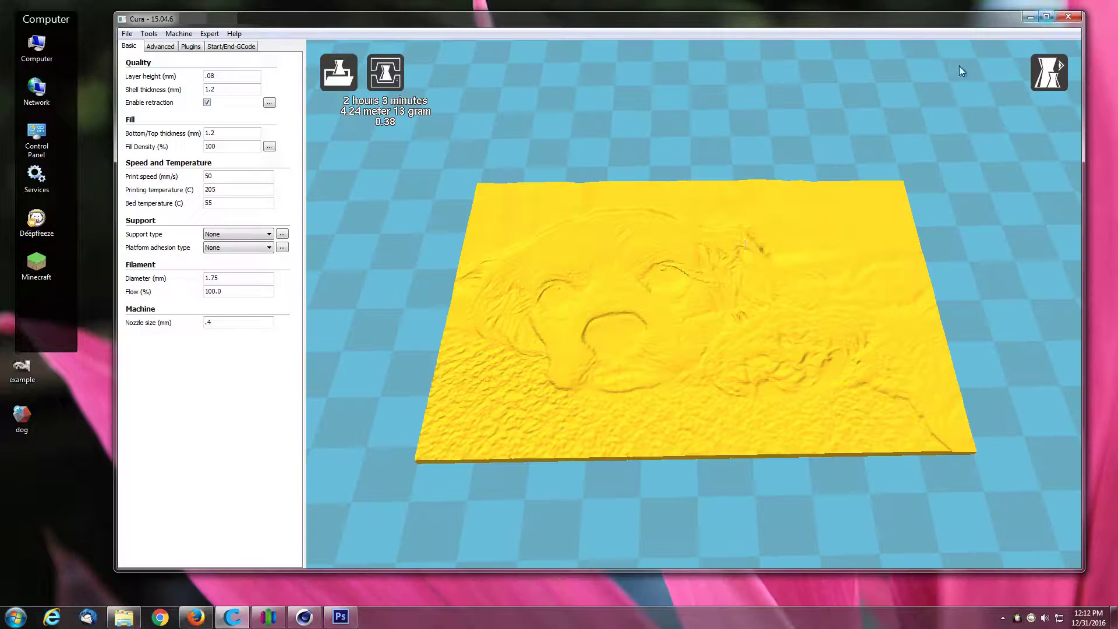
pyautogui.moveTo(624, 443); pyautogui.dragTo(675, 423, button='right')
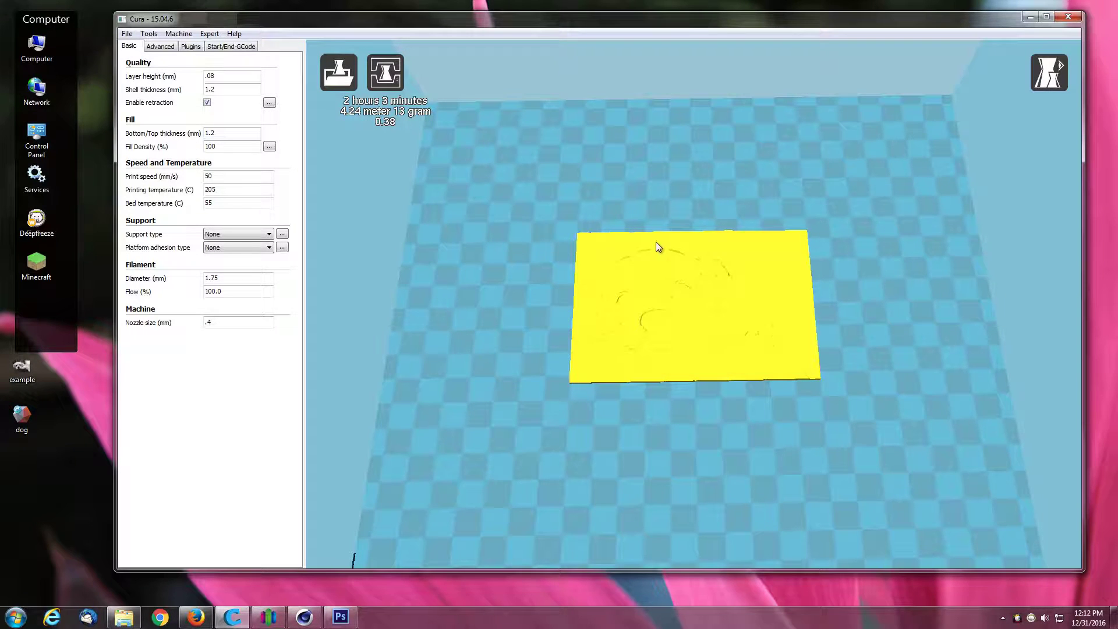
pyautogui.moveTo(694, 433)
pyautogui.mouseDown(button='right')
pyautogui.moveTo(731, 402)
pyautogui.moveTo(695, 417)
pyautogui.mouseUp(button='right')
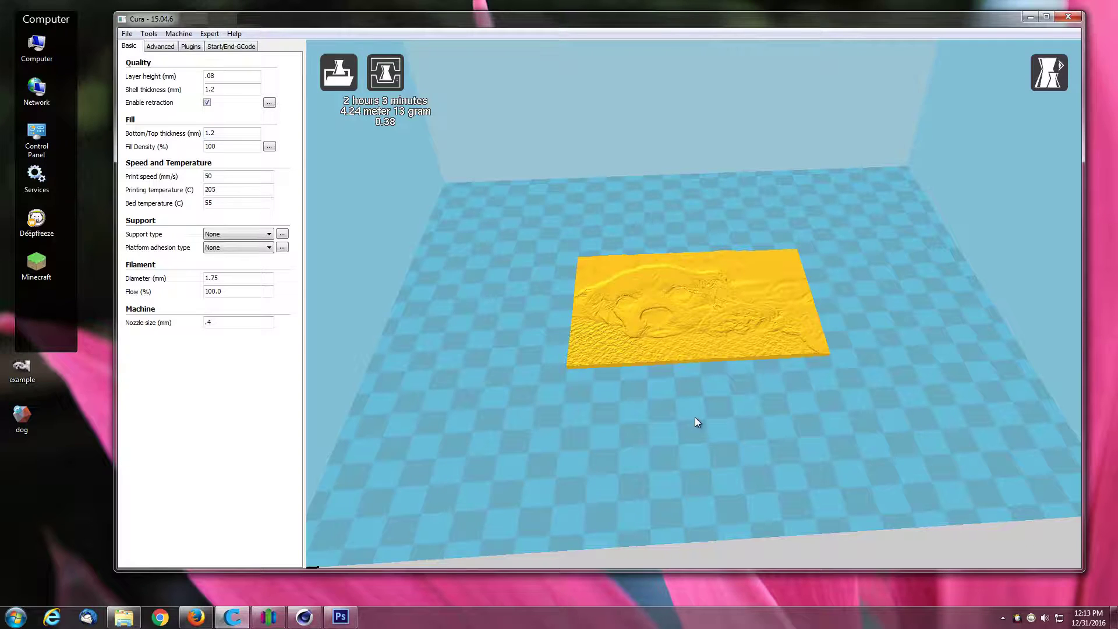
pyautogui.moveTo(697, 422)
pyautogui.mouseDown(button='right')
pyautogui.moveTo(731, 420)
pyautogui.moveTo(696, 447)
pyautogui.moveTo(667, 431)
pyautogui.moveTo(689, 407)
pyautogui.moveTo(678, 431)
pyautogui.moveTo(700, 409)
pyautogui.moveTo(697, 430)
pyautogui.moveTo(676, 426)
pyautogui.moveTo(679, 417)
pyautogui.moveTo(711, 418)
pyautogui.moveTo(698, 422)
pyautogui.moveTo(707, 407)
pyautogui.moveTo(668, 429)
pyautogui.moveTo(684, 417)
pyautogui.mouseUp(button='right')
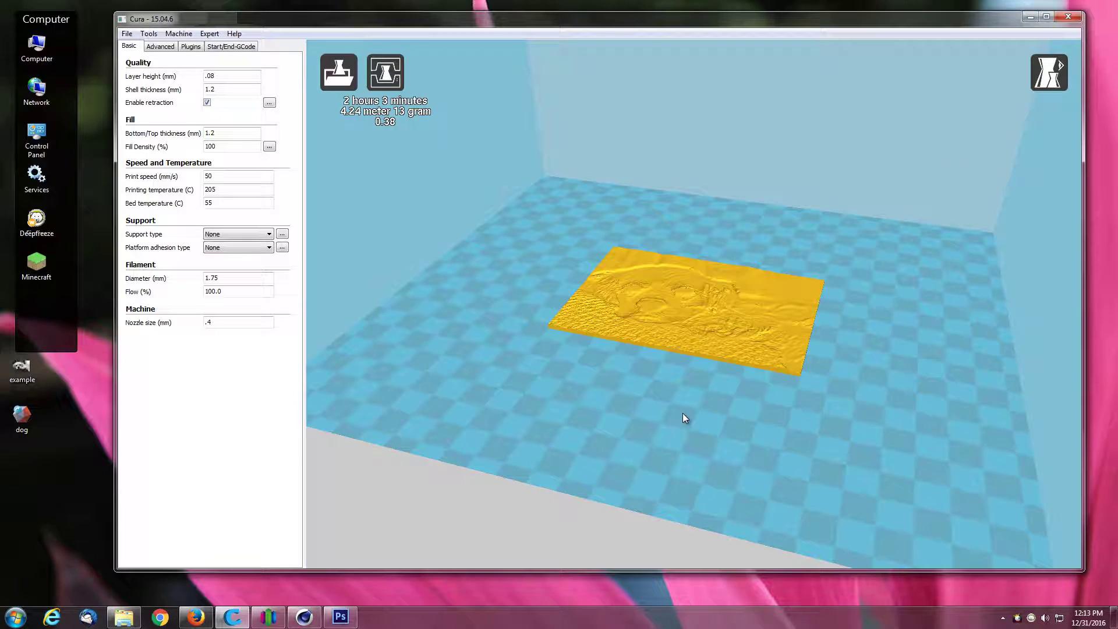
pyautogui.moveTo(684, 417)
pyautogui.mouseDown(button='right')
pyautogui.moveTo(709, 407)
pyautogui.moveTo(708, 424)
pyautogui.moveTo(679, 432)
pyautogui.moveTo(671, 408)
pyautogui.moveTo(707, 417)
pyautogui.moveTo(671, 421)
pyautogui.moveTo(679, 417)
pyautogui.mouseUp(button='right')
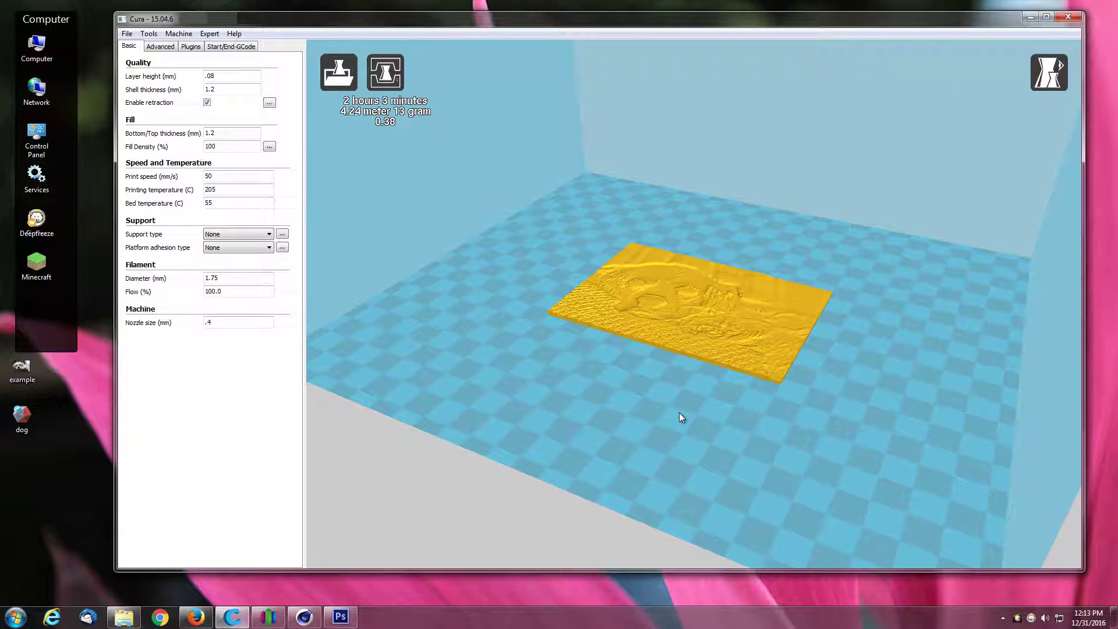